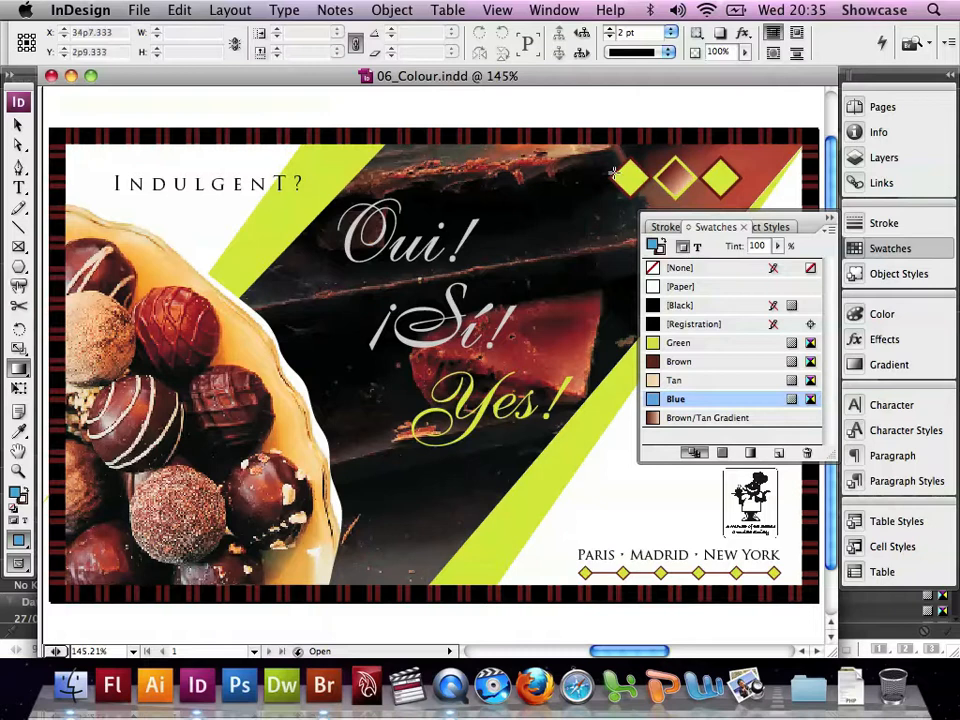
- Create a 30% tint swatch based on the Brown swatch and enlarge the swatch list to fit it
{"action": "left_click", "coordinate": [668, 363]}
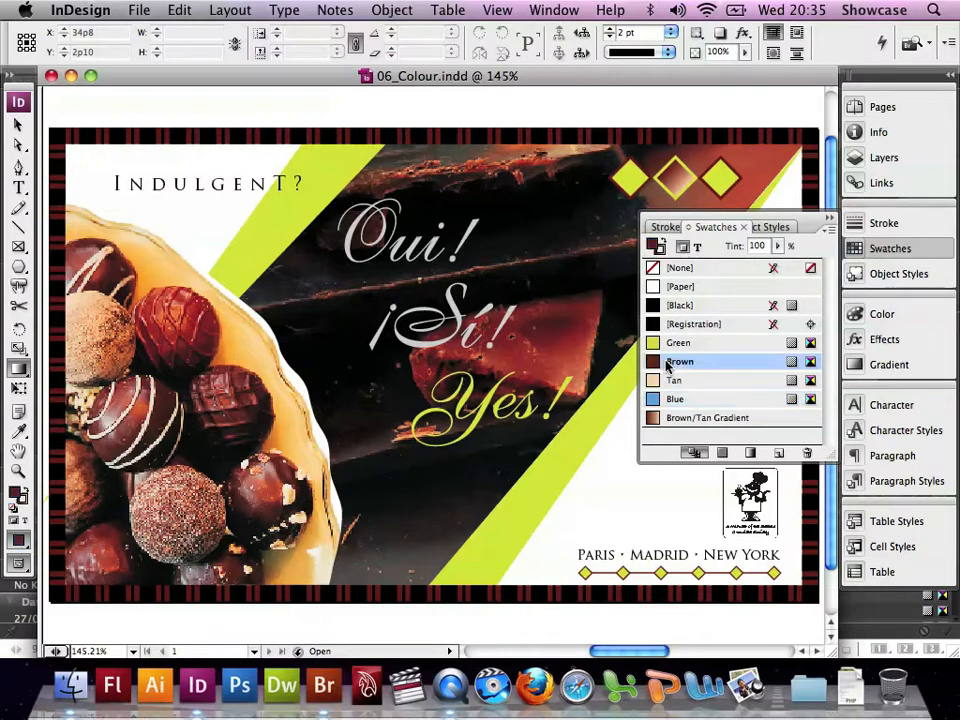
{"action": "left_click", "coordinate": [828, 230]}
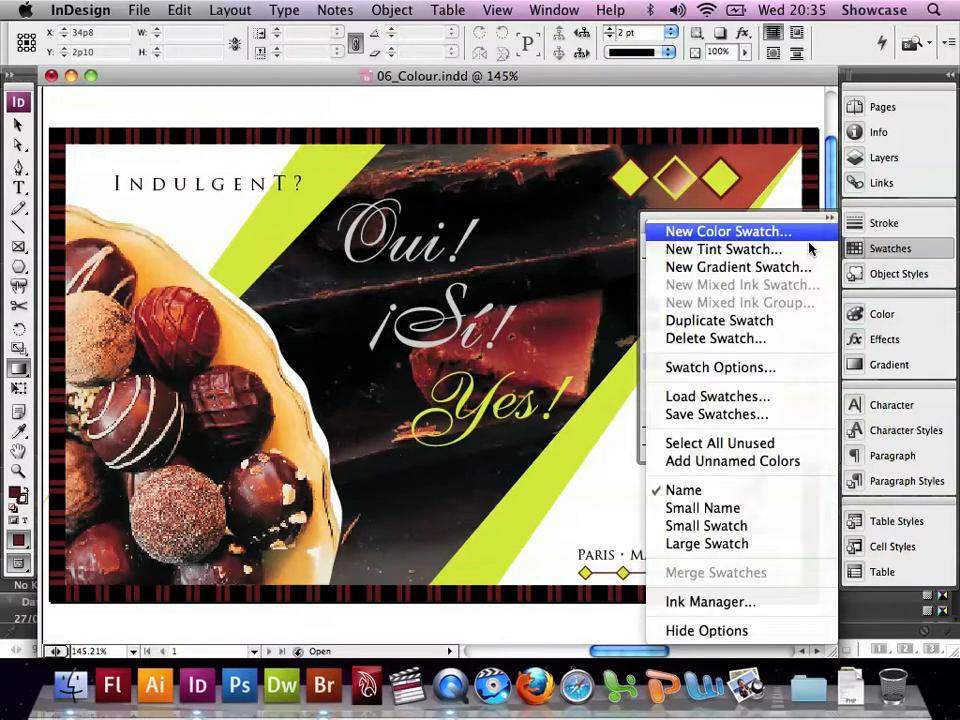
{"action": "left_click", "coordinate": [801, 259]}
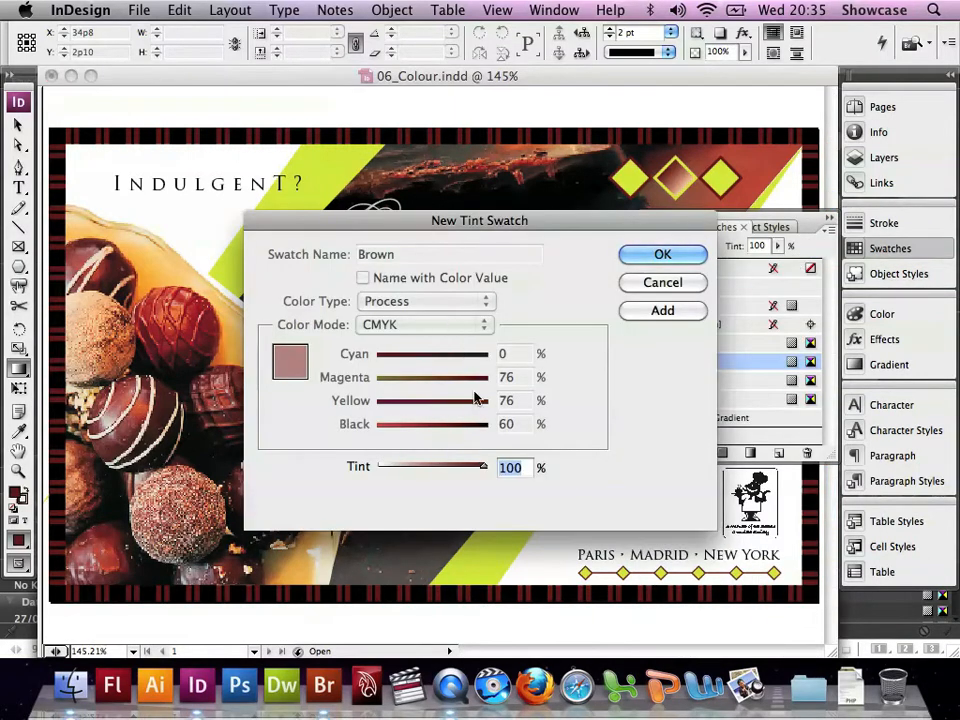
{"action": "left_click_drag", "start_coordinate": [481, 467], "coordinate": [410, 471]}
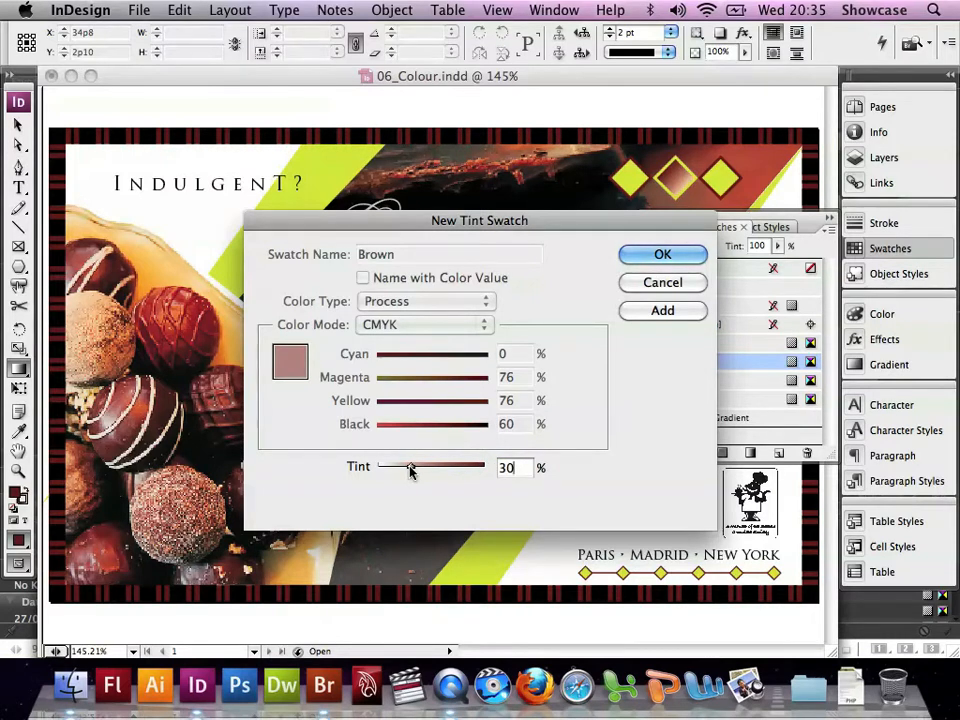
{"action": "left_click", "coordinate": [663, 255]}
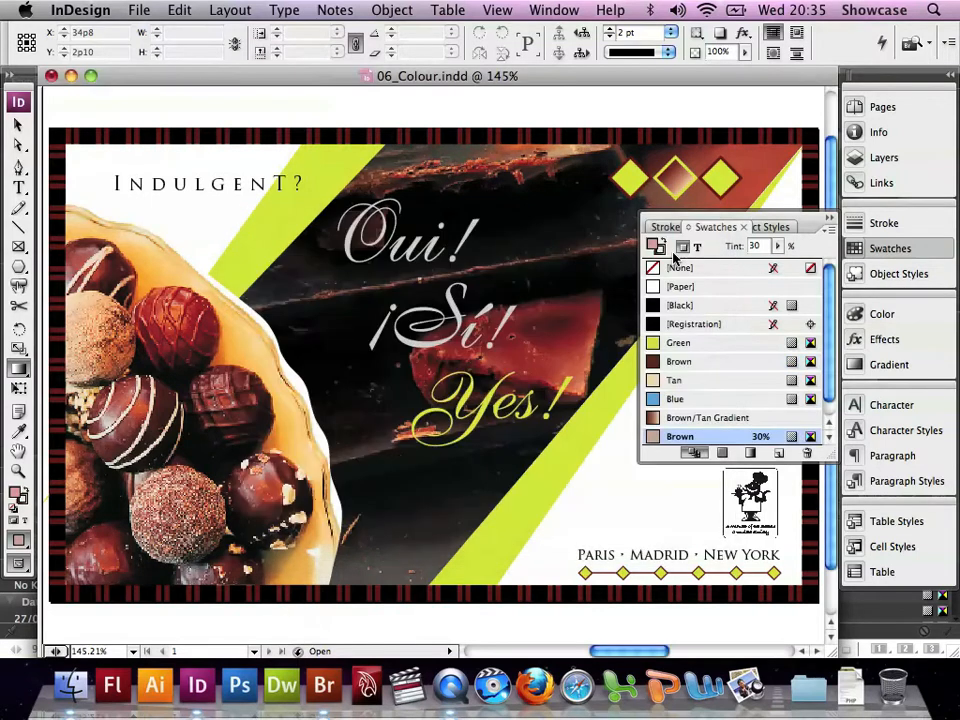
{"action": "left_click", "coordinate": [817, 436]}
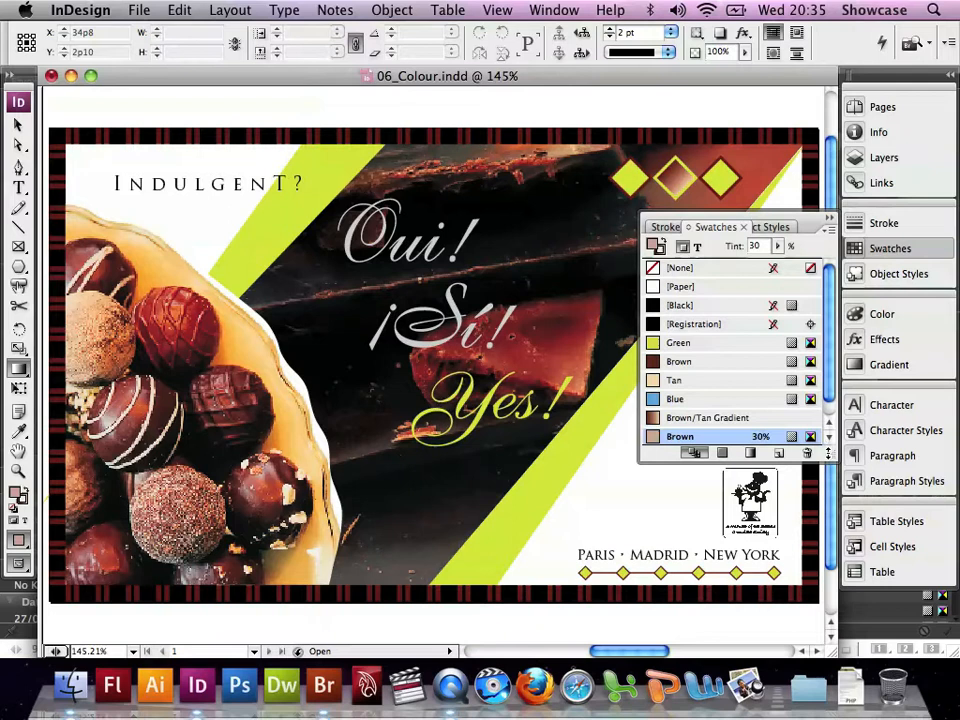
{"action": "left_click_drag", "start_coordinate": [834, 461], "coordinate": [835, 477]}
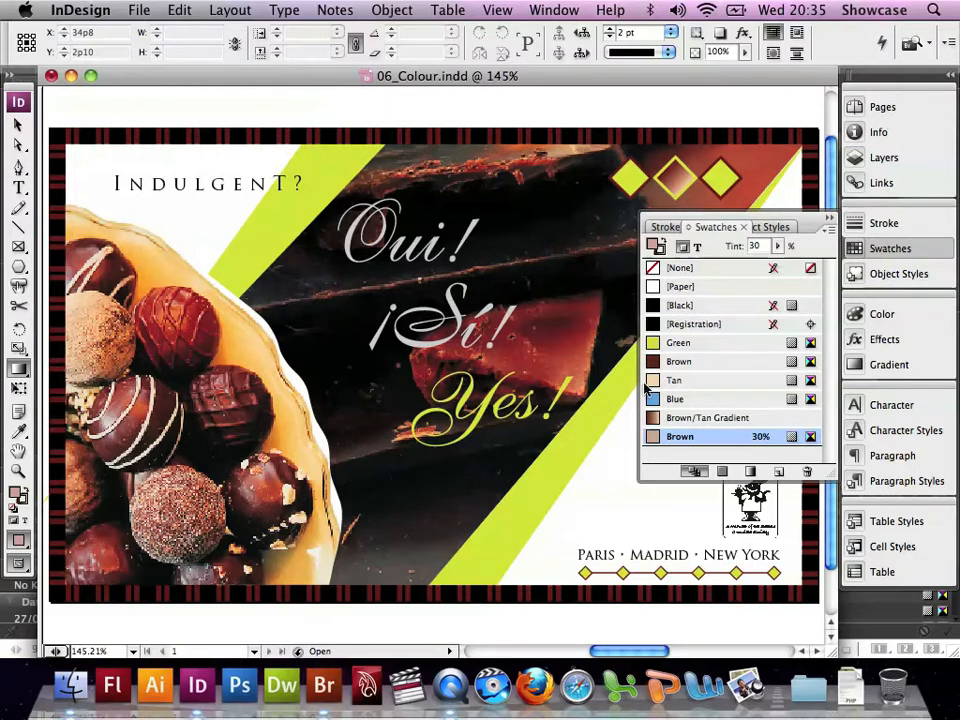
- Fill the "¡Sí!" lettering with the Brown 30% tint swatch, and deselect everything
{"action": "mouse_move", "coordinate": [646, 388]}
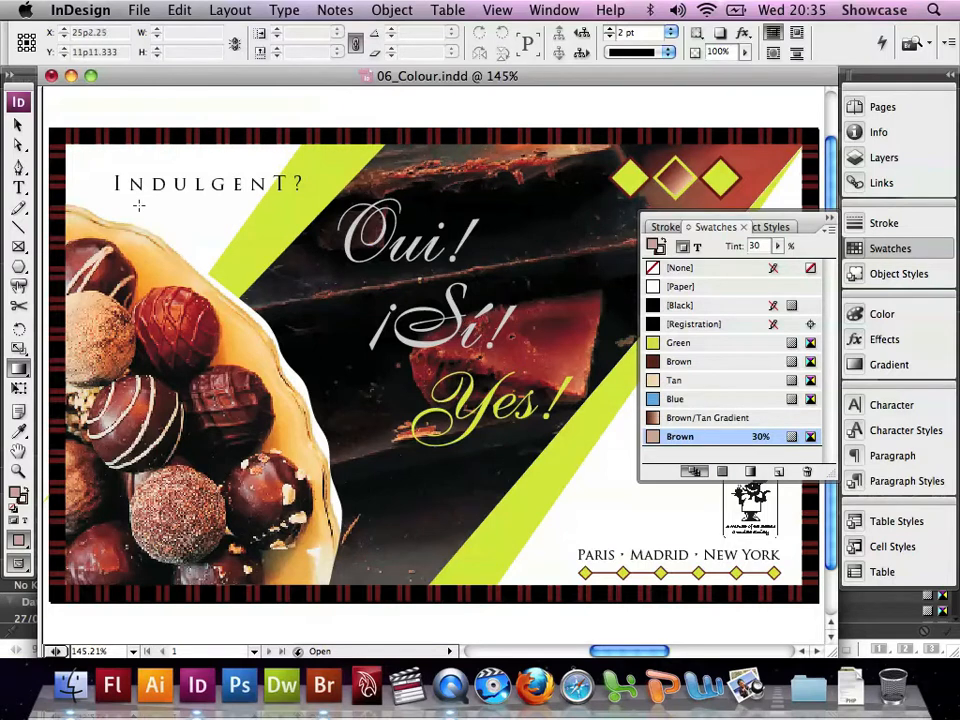
{"action": "left_click", "coordinate": [18, 124]}
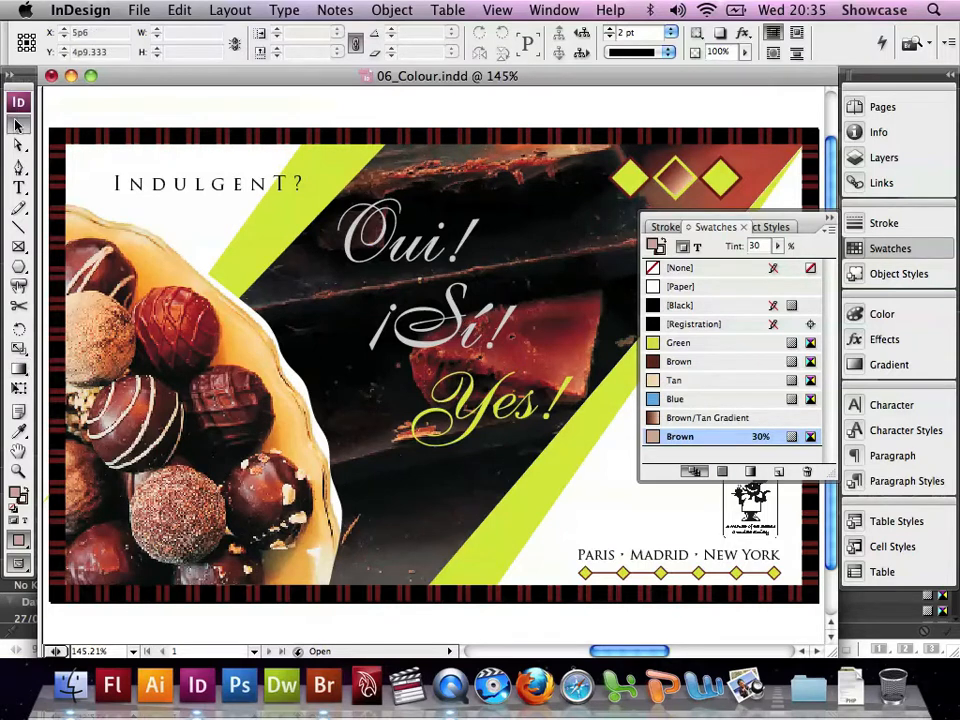
{"action": "left_click", "coordinate": [452, 336]}
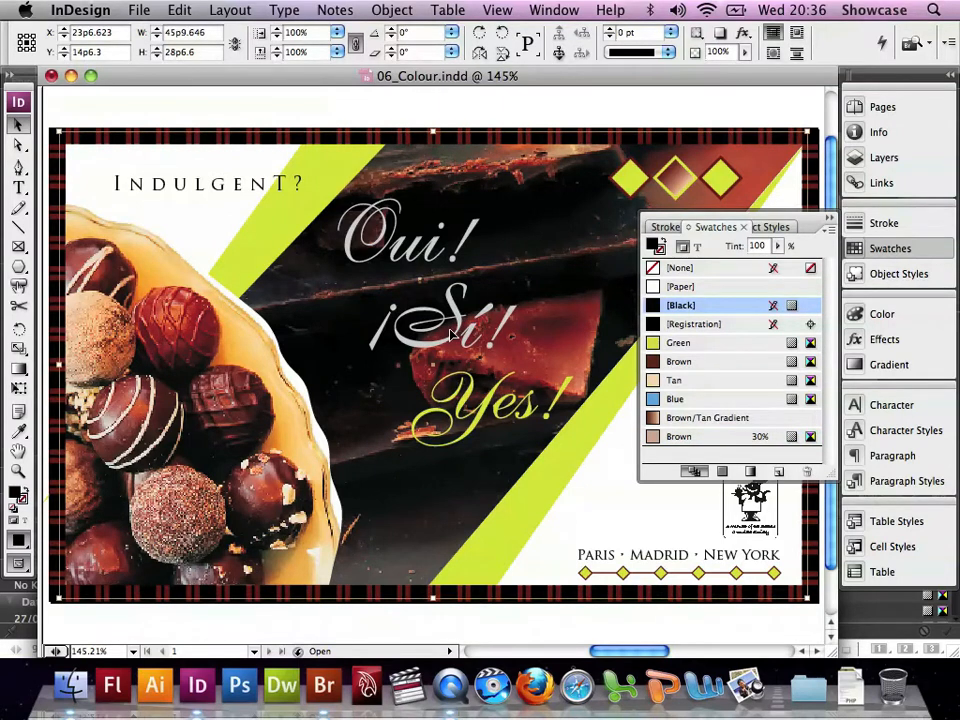
{"action": "double_click", "coordinate": [455, 337]}
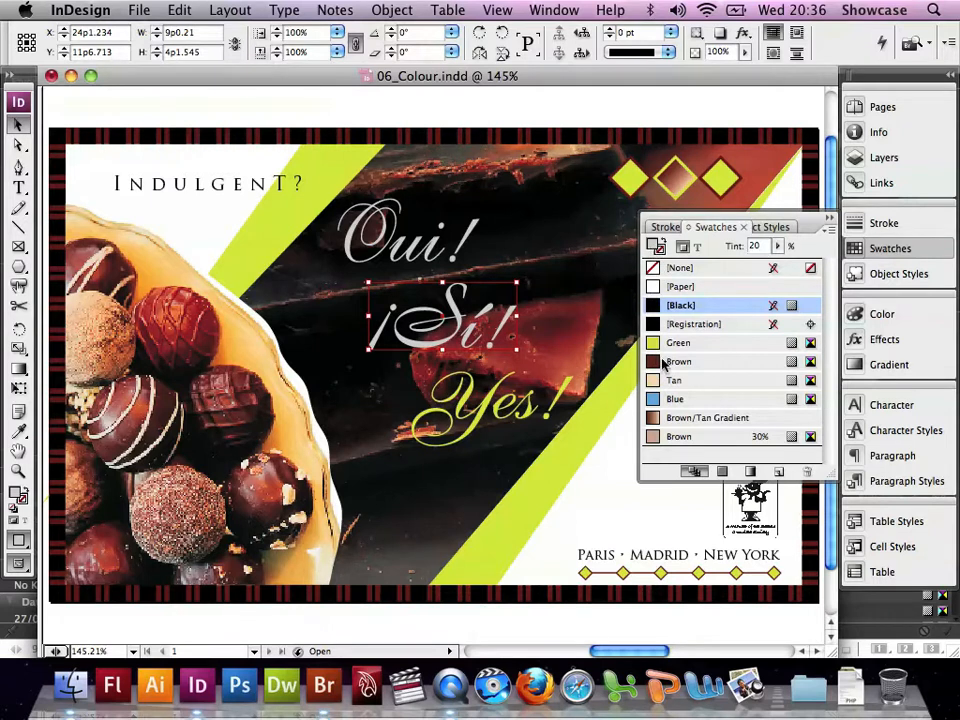
{"action": "left_click", "coordinate": [657, 438]}
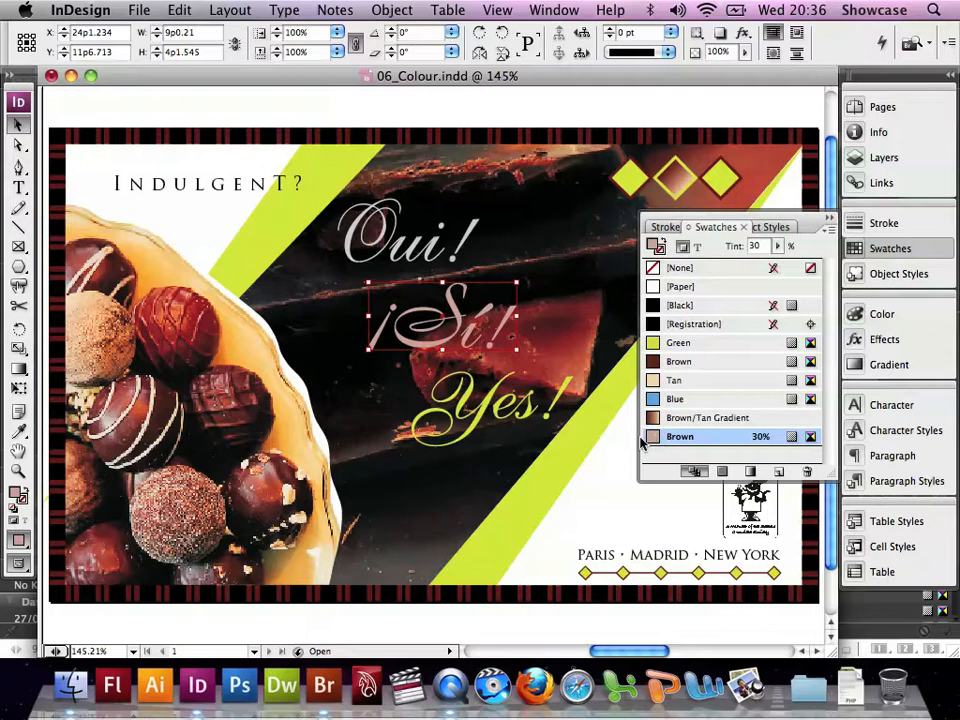
{"action": "left_click", "coordinate": [180, 12]}
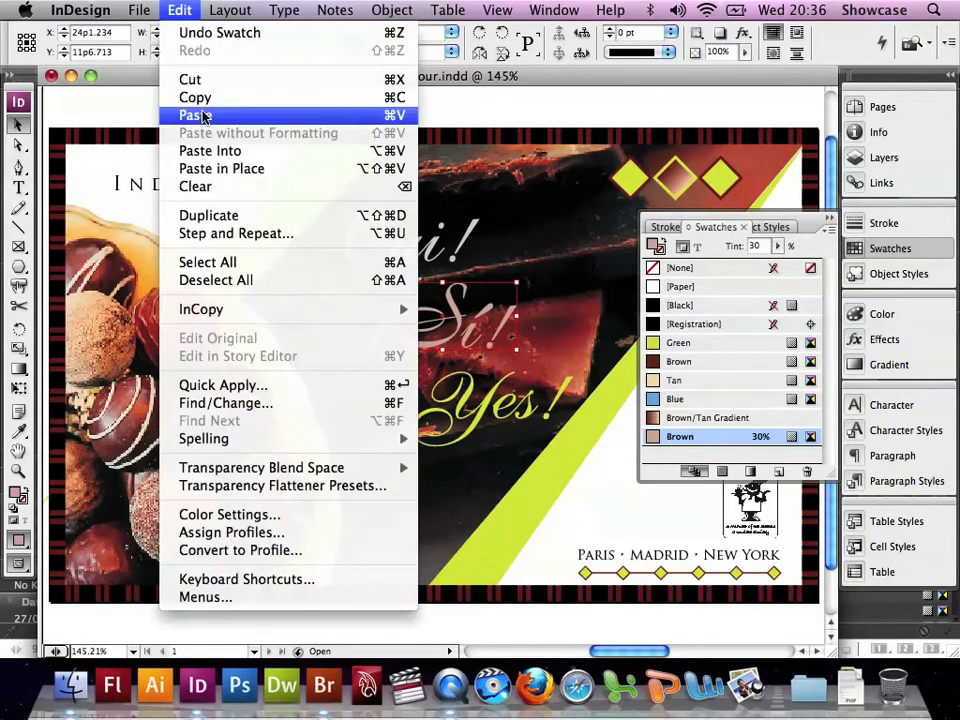
{"action": "left_click", "coordinate": [202, 281]}
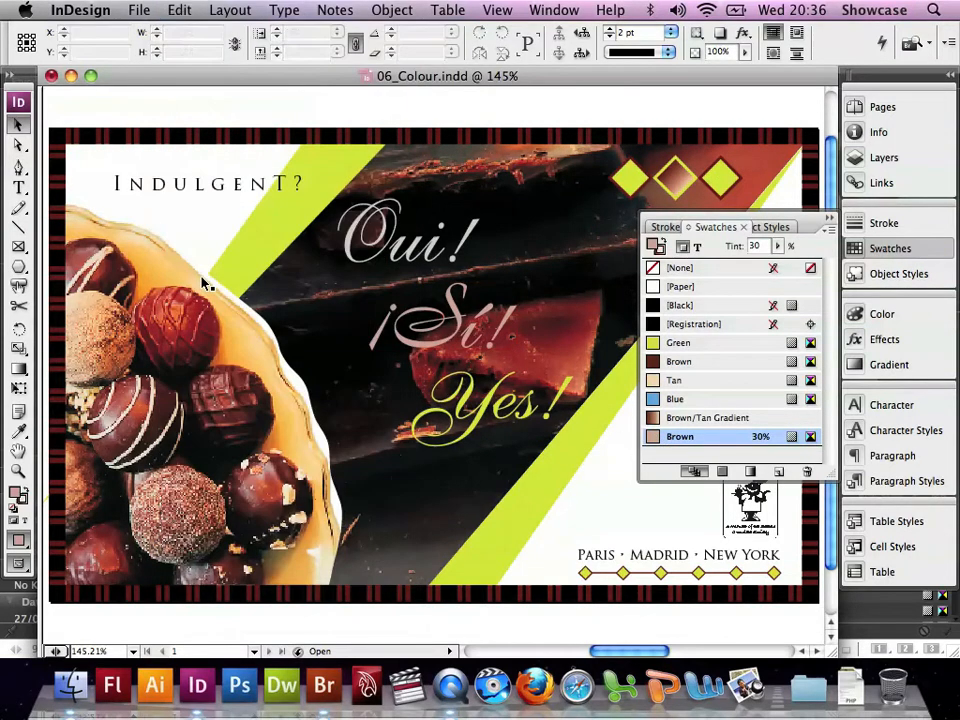
- Create a spot colour swatch for PANTONE 567 C from the PANTONE solid coated library and enlarge the swatch list to fit it
{"action": "left_click", "coordinate": [828, 217]}
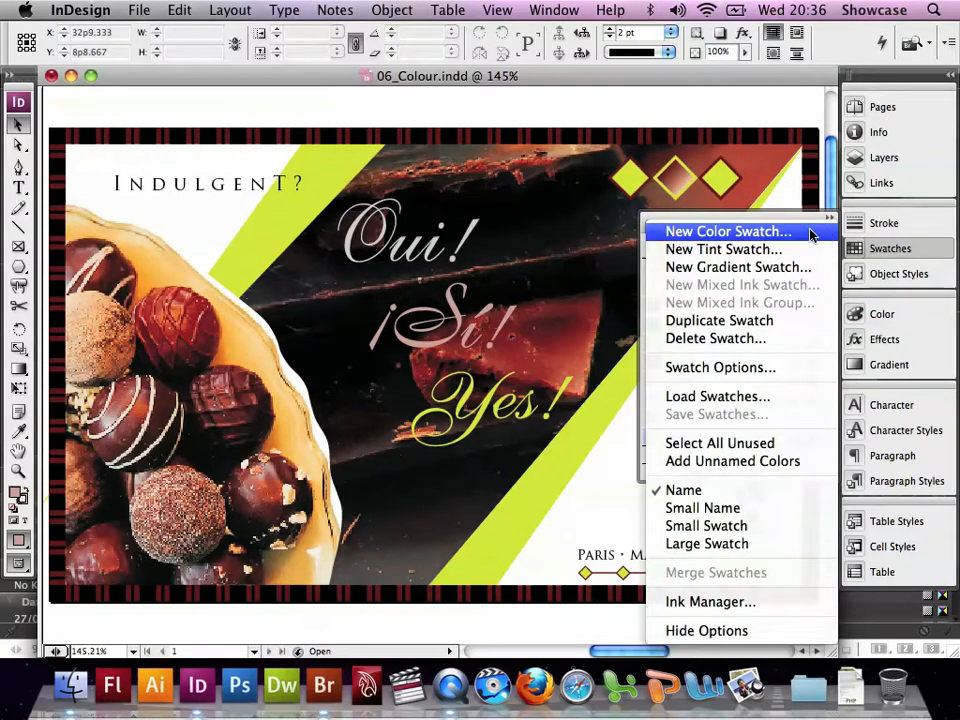
{"action": "left_click", "coordinate": [786, 234]}
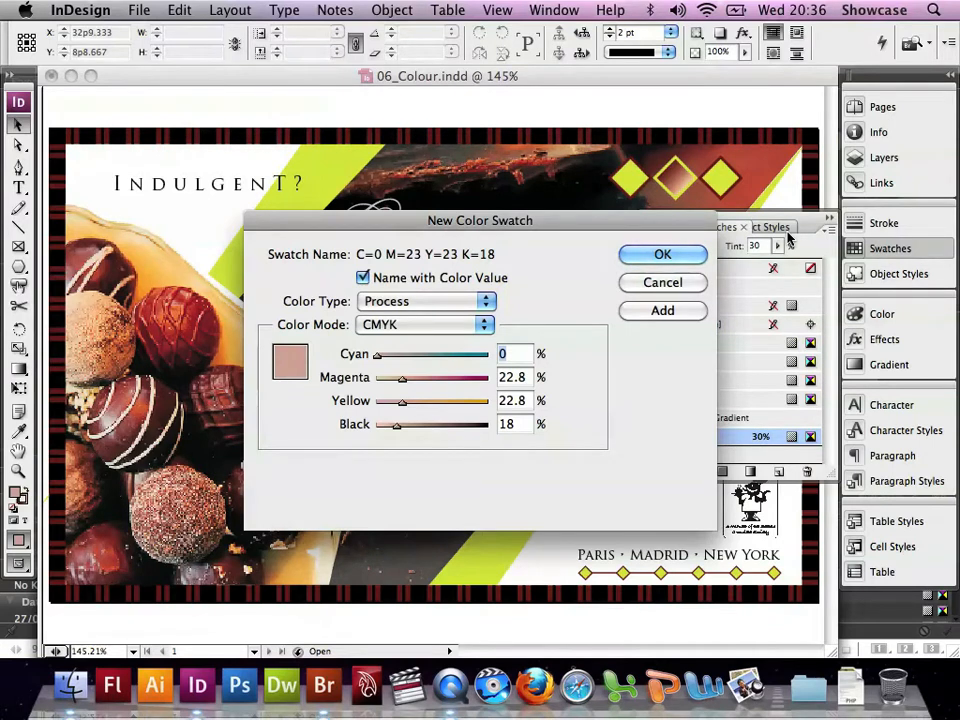
{"action": "left_click", "coordinate": [485, 302]}
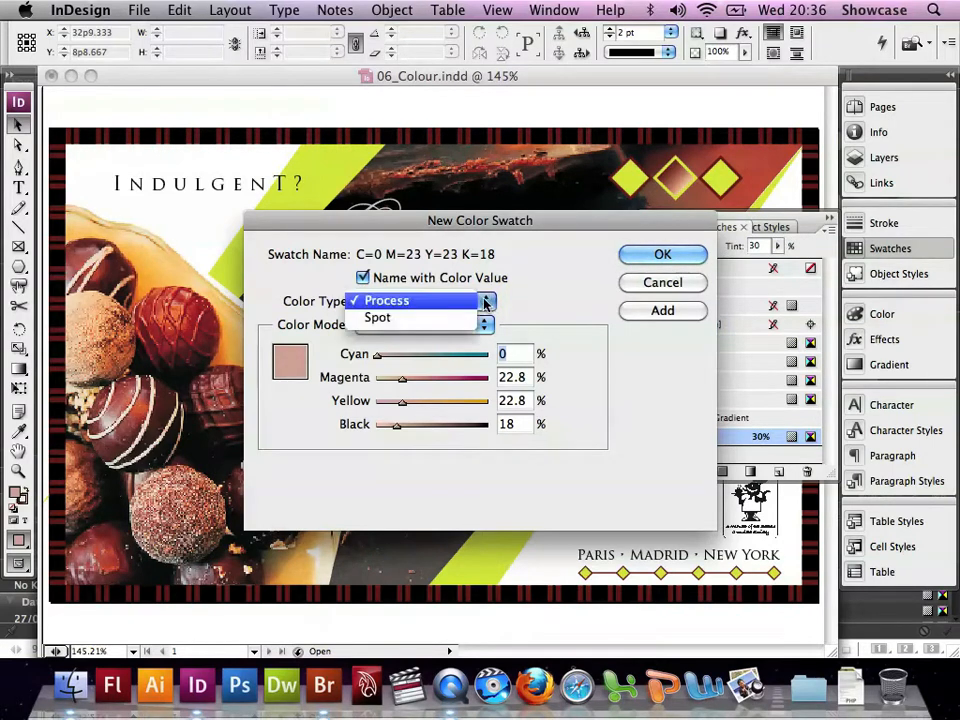
{"action": "left_click", "coordinate": [468, 316]}
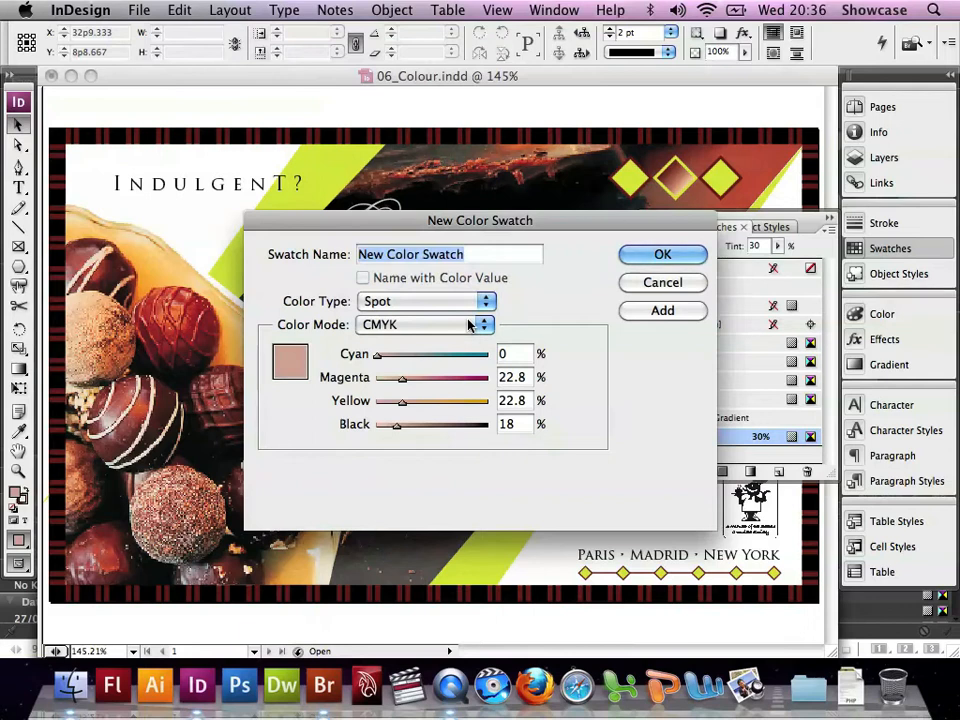
{"action": "left_click", "coordinate": [461, 326]}
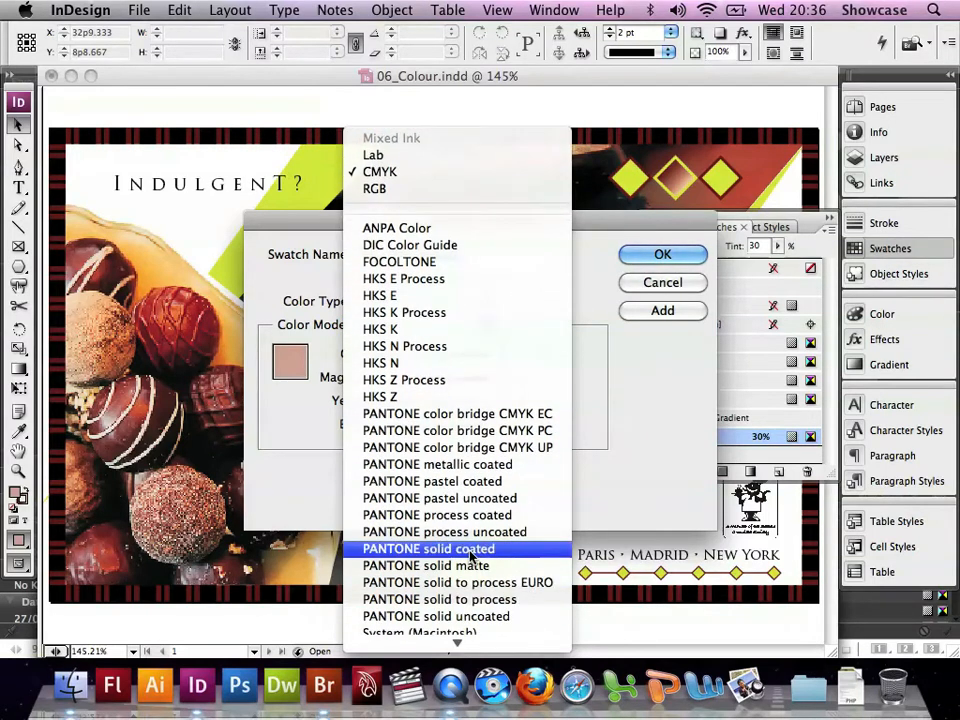
{"action": "left_click", "coordinate": [471, 550]}
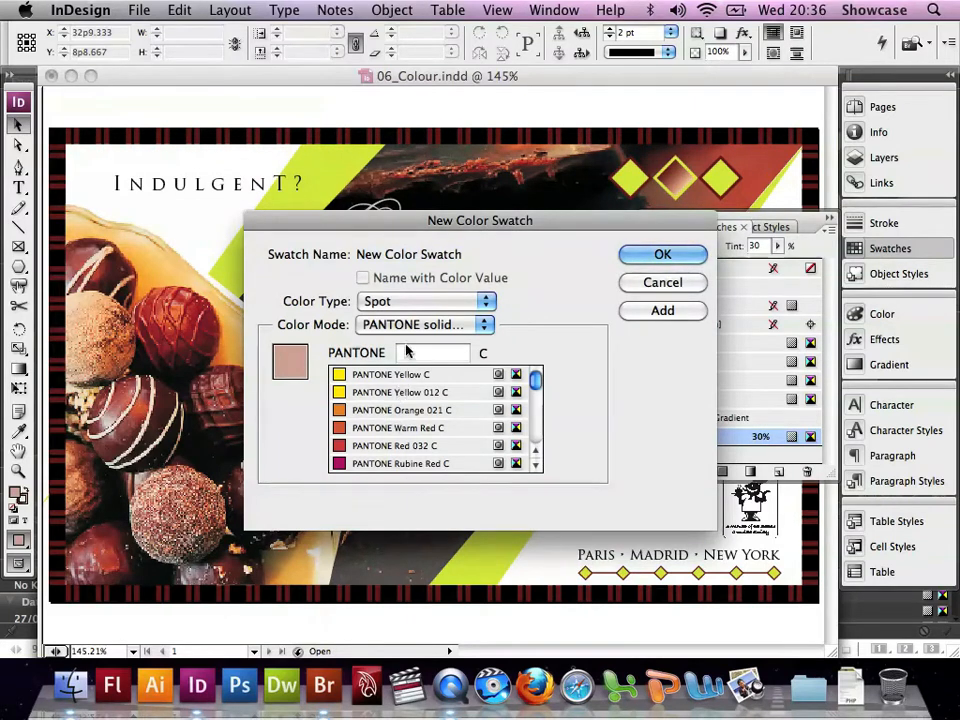
{"action": "type", "text": "567"}
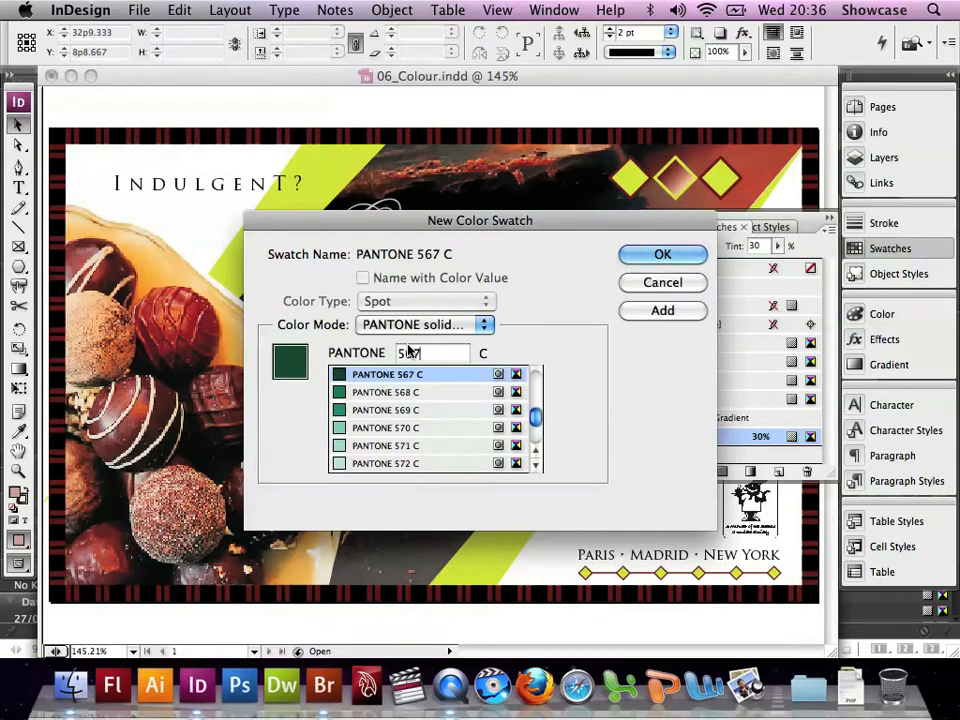
{"action": "left_click", "coordinate": [665, 256]}
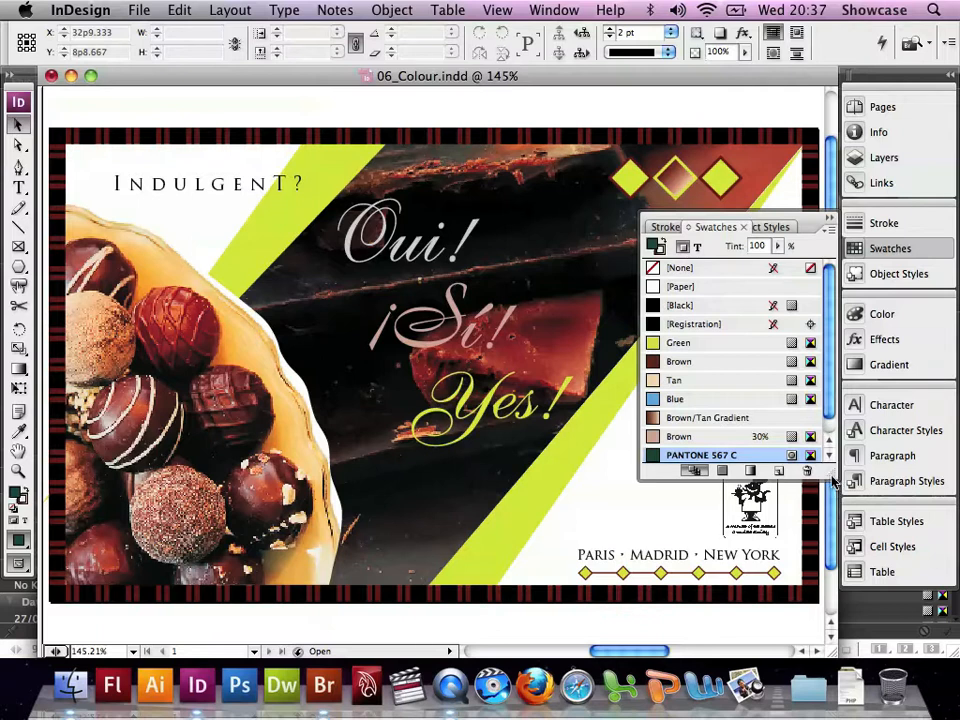
{"action": "left_click_drag", "start_coordinate": [833, 483], "coordinate": [831, 490]}
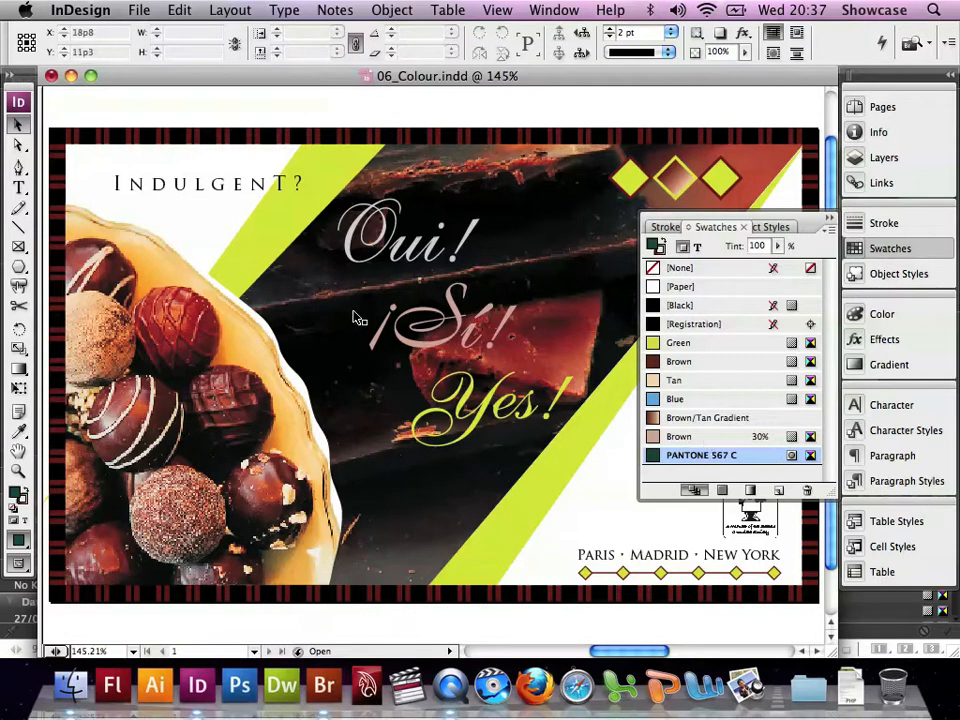
- Apply PANTONE 567 C to the text of both the "Indulgent?" and "Paris · Madrid · New York" frames, and inspect the recoloured heading up close
{"action": "left_click", "coordinate": [17, 124]}
{"action": "left_click", "coordinate": [166, 184]}
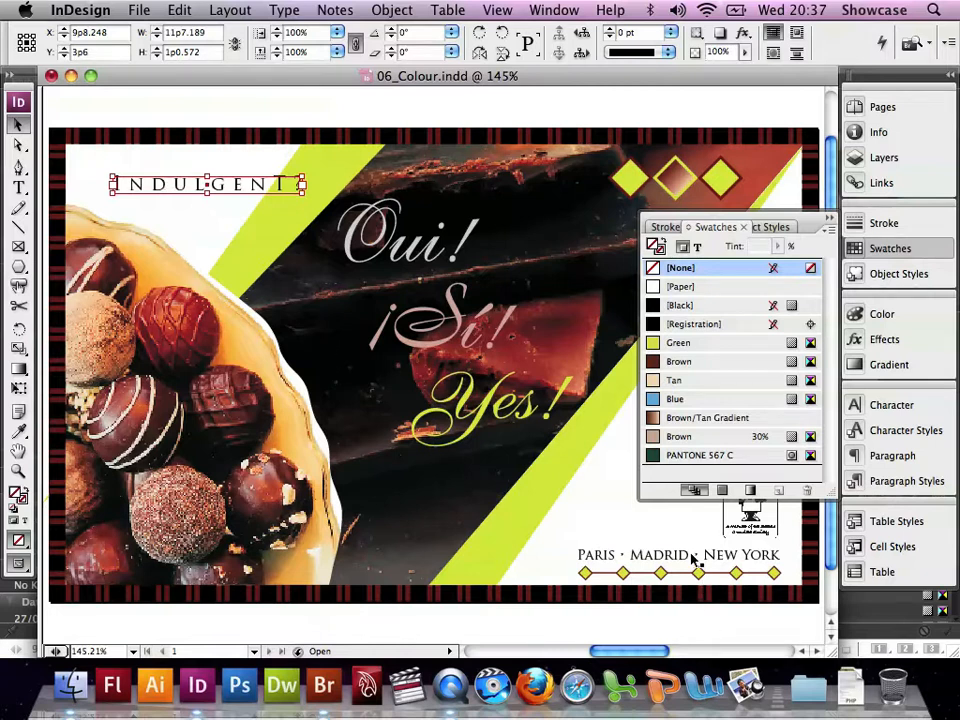
{"action": "left_click", "coordinate": [686, 557], "text": "shift"}
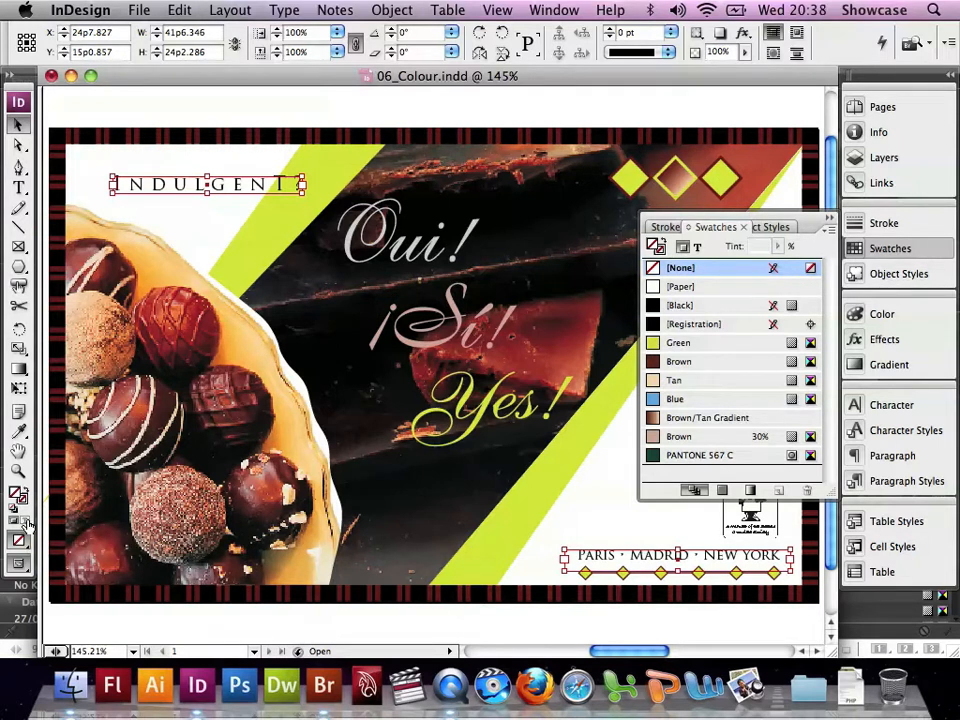
{"action": "left_click", "coordinate": [25, 526]}
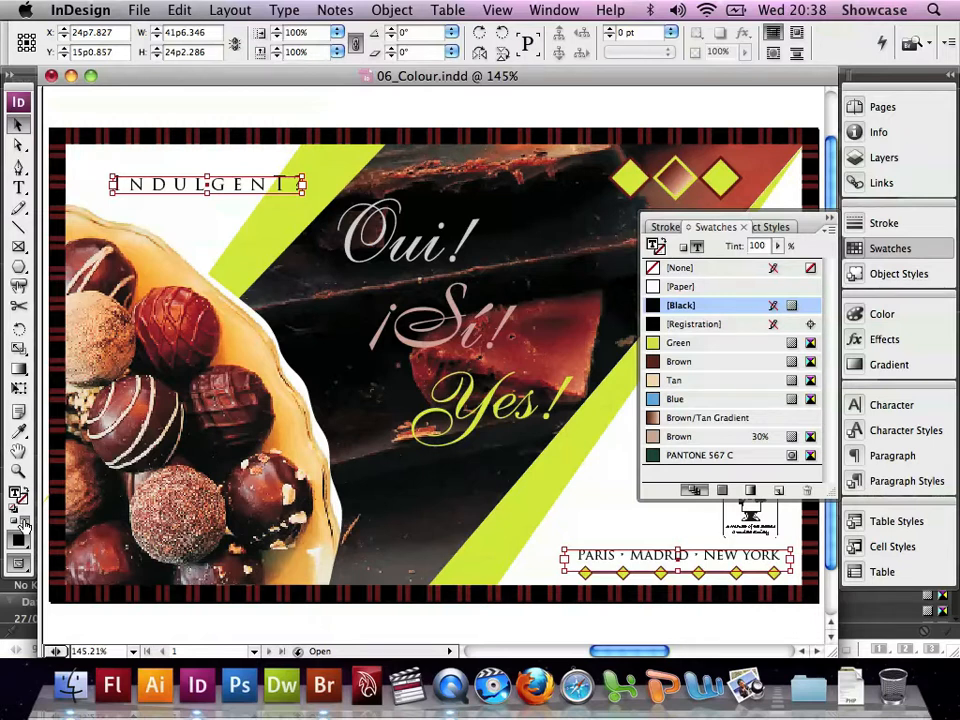
{"action": "left_click", "coordinate": [712, 457]}
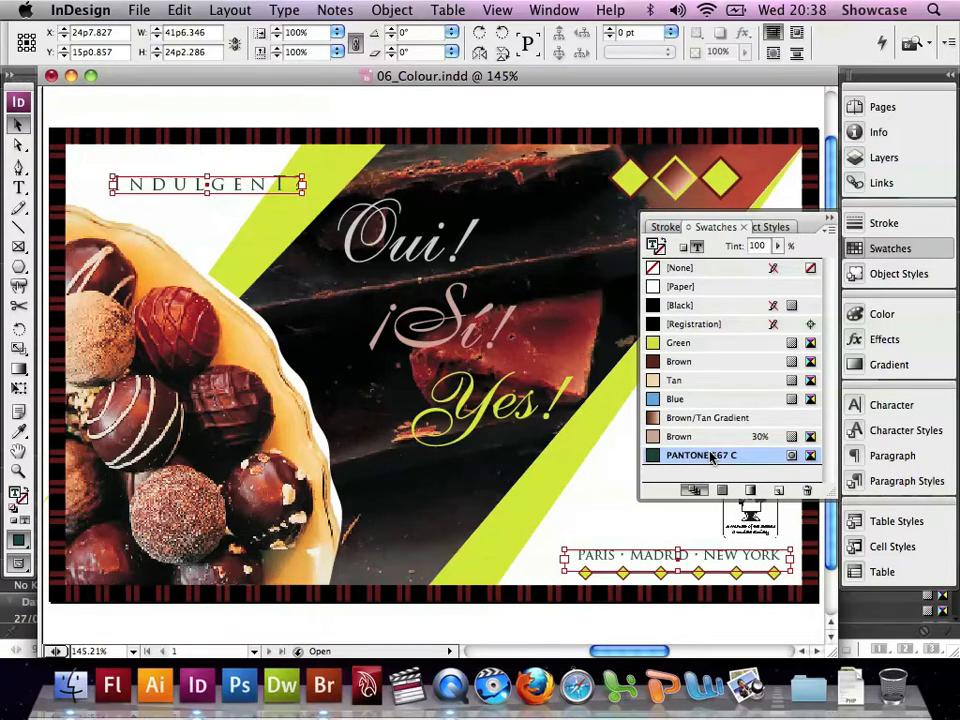
{"action": "left_click", "coordinate": [198, 113]}
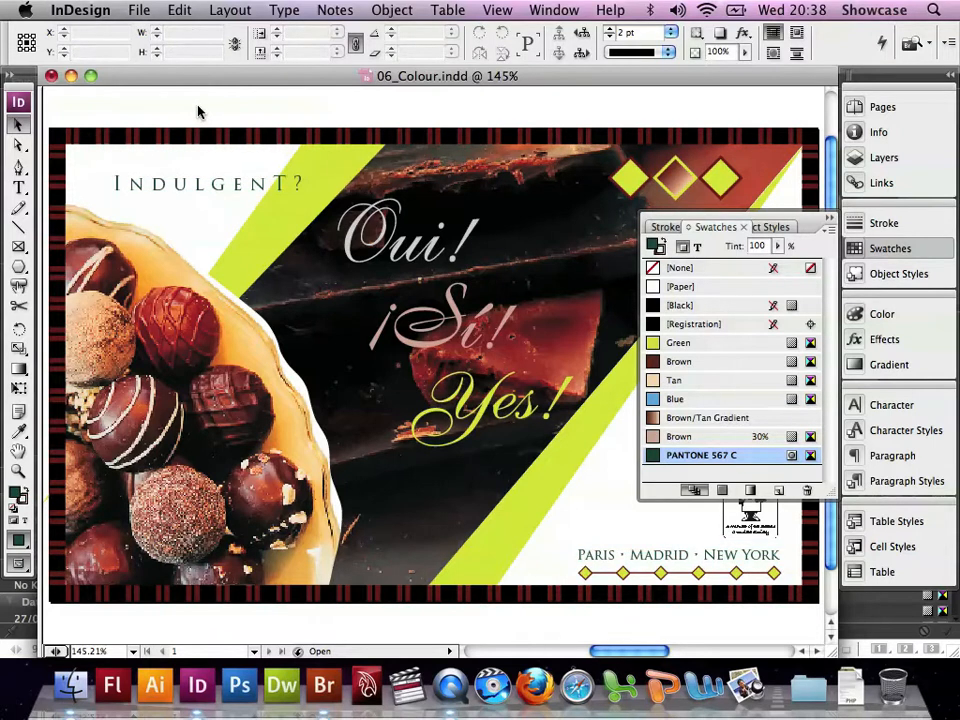
{"action": "left_click", "coordinate": [19, 470]}
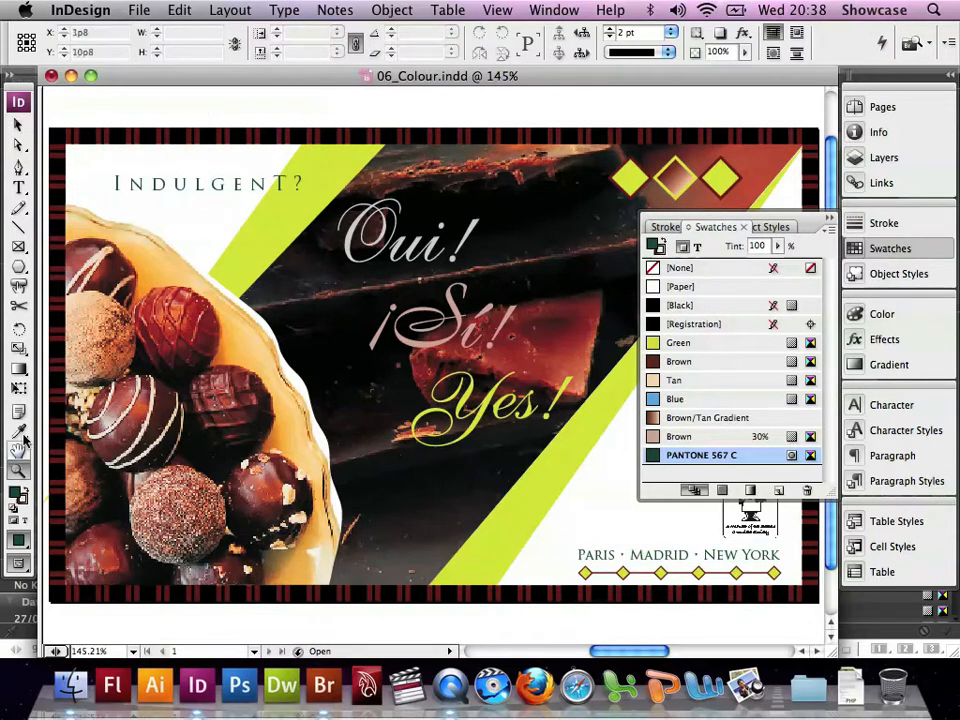
{"action": "left_click_drag", "start_coordinate": [165, 171], "coordinate": [222, 191]}
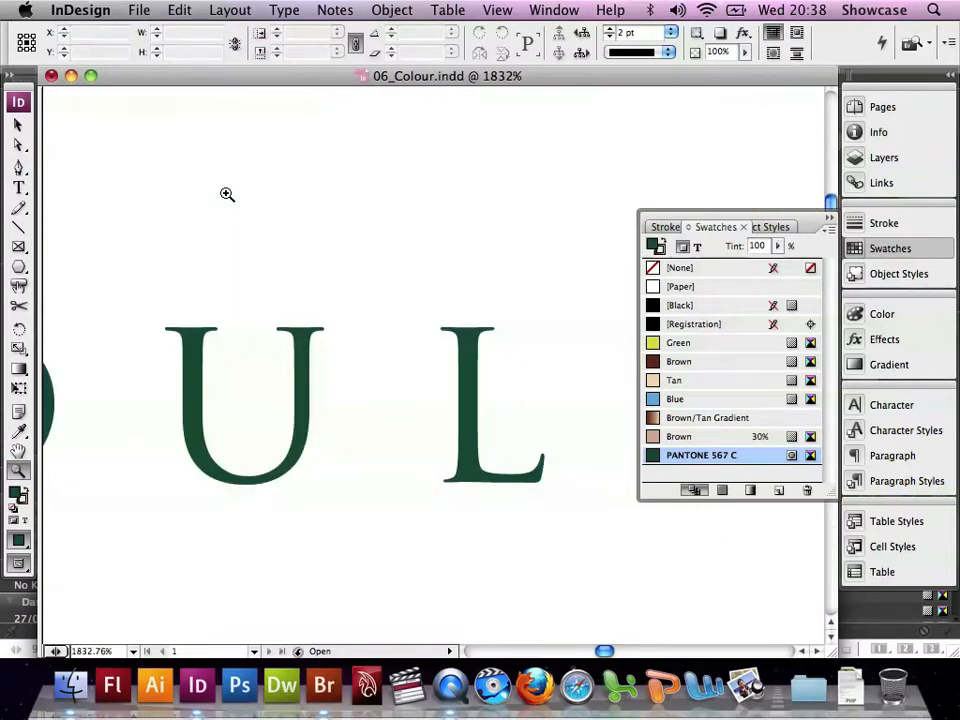
{"action": "left_click", "coordinate": [495, 10]}
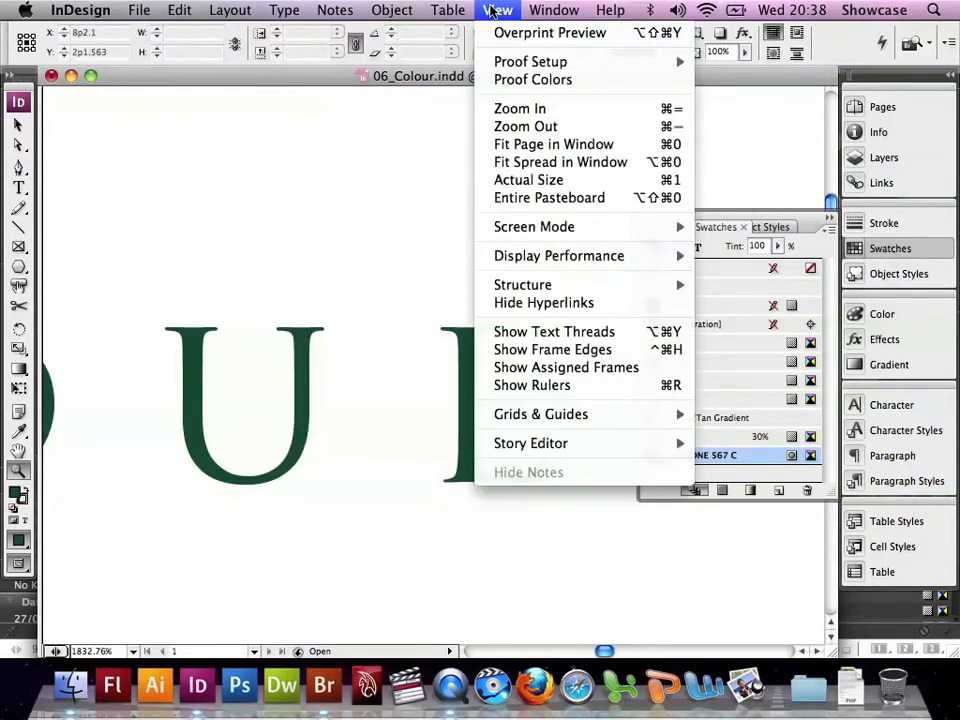
{"action": "left_click", "coordinate": [514, 164]}
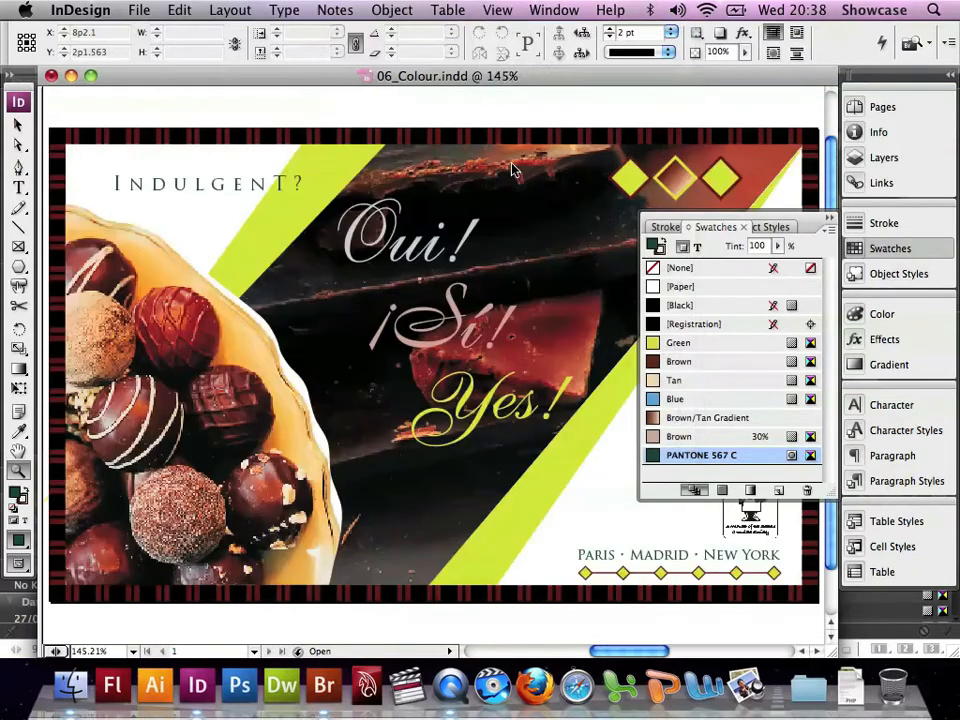
{"action": "left_click", "coordinate": [172, 10]}
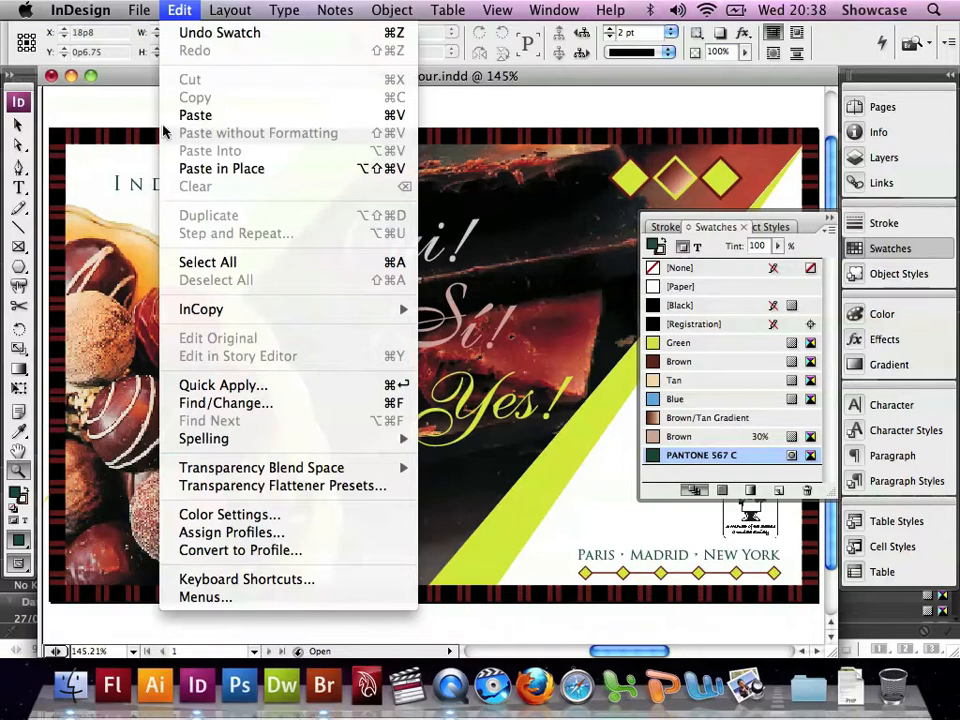
{"action": "mouse_move", "coordinate": [137, 9]}
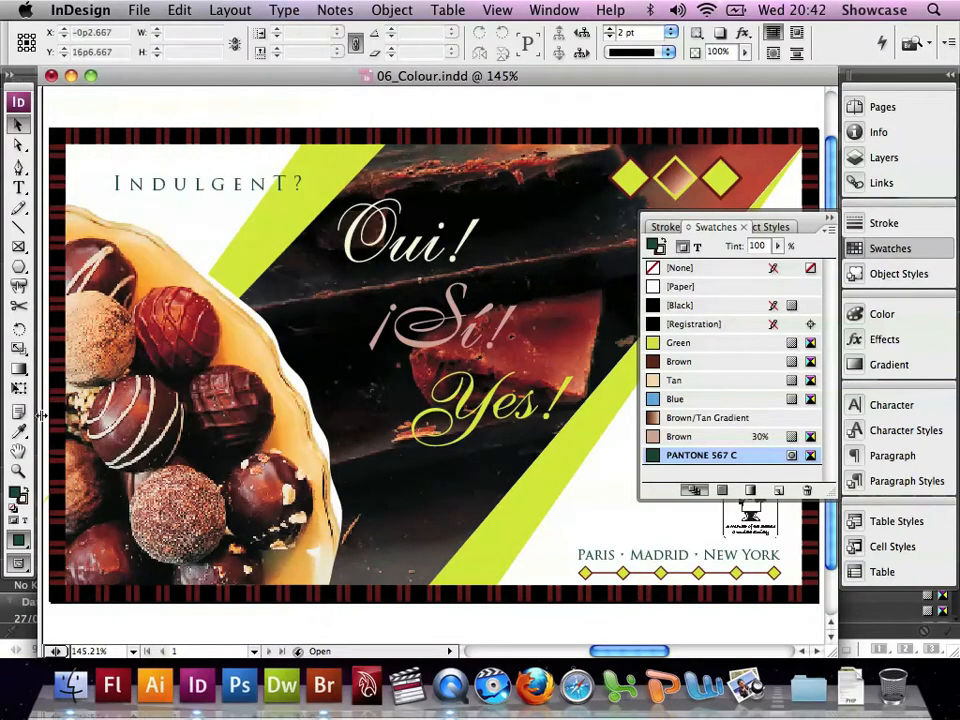
{"action": "key", "text": "z"}
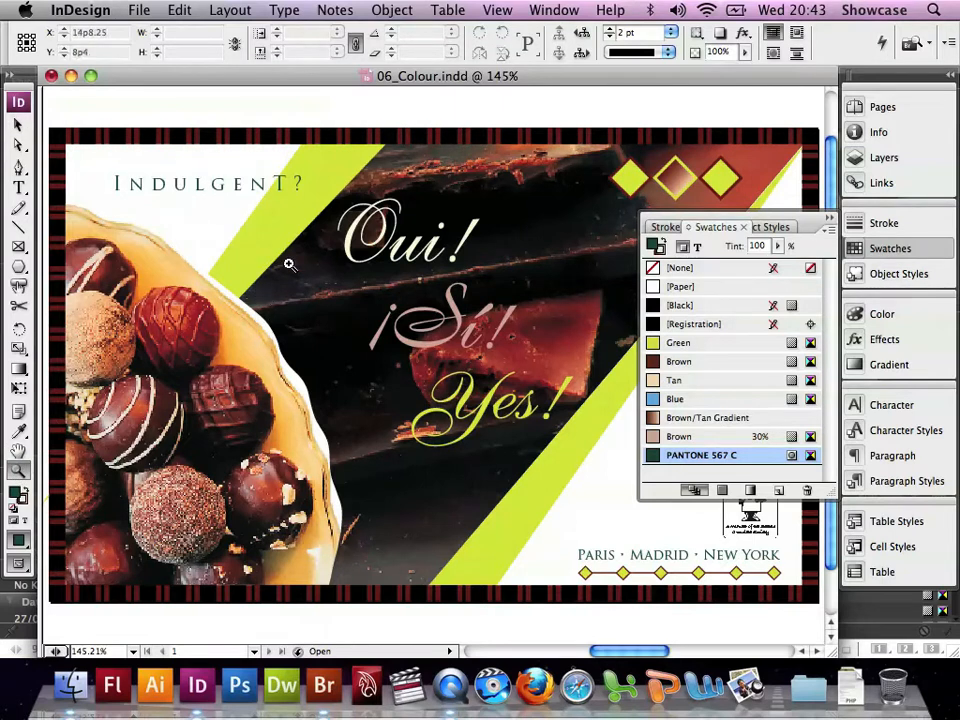
- Set the tint of the "Oui!" lettering's Green fill to 100%, and deselect everything
{"action": "left_click_drag", "start_coordinate": [313, 210], "coordinate": [595, 458]}
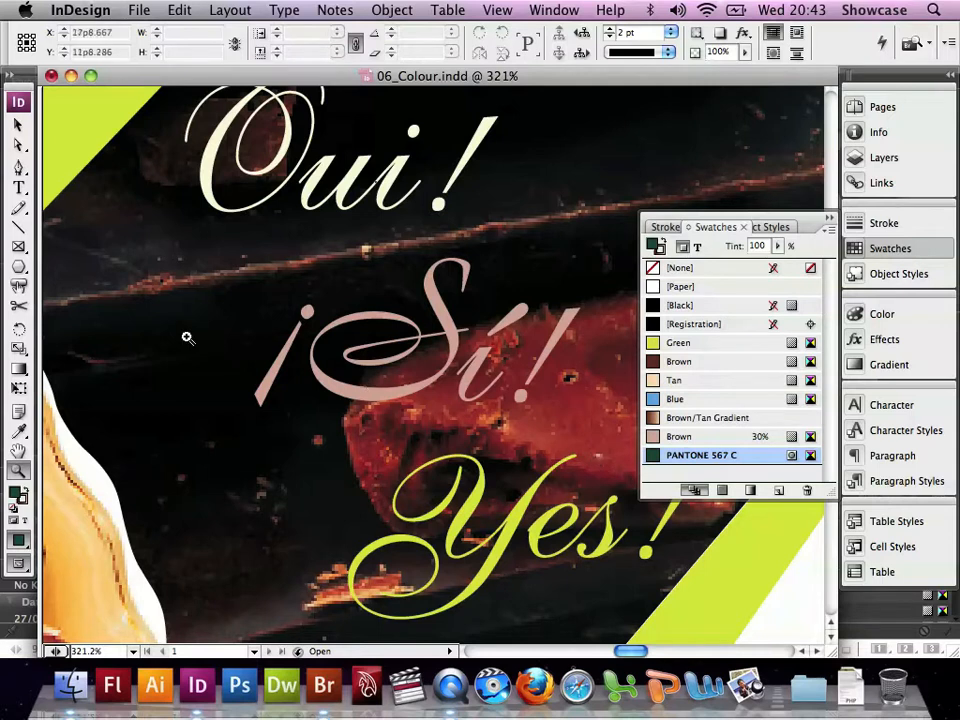
{"action": "left_click", "coordinate": [18, 145]}
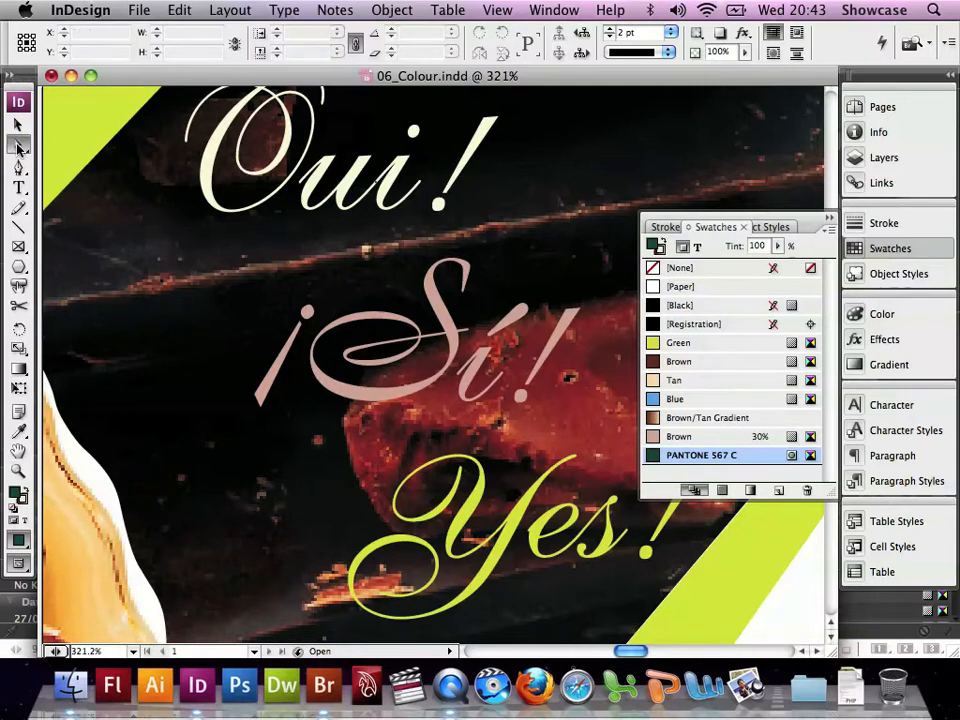
{"action": "left_click", "coordinate": [470, 519]}
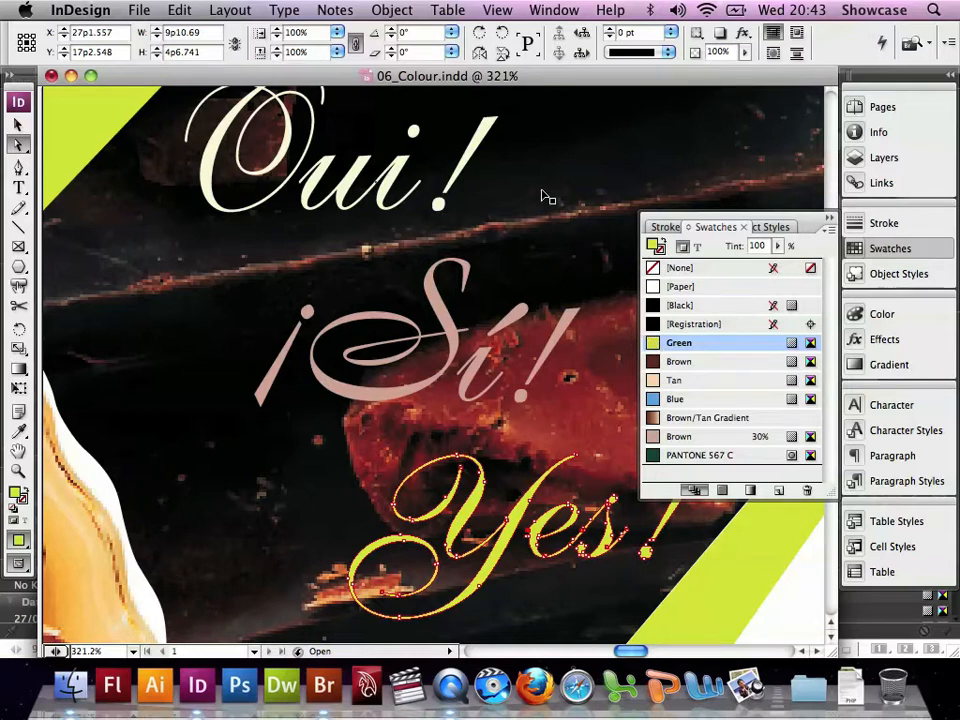
{"action": "left_click", "coordinate": [488, 133]}
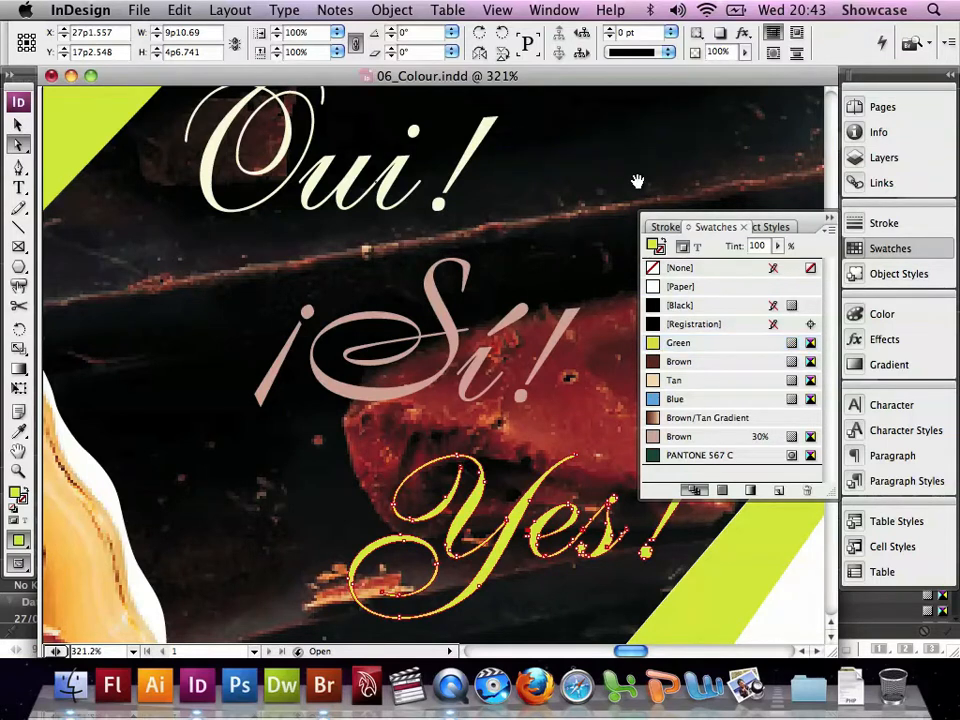
{"action": "left_click", "coordinate": [390, 186]}
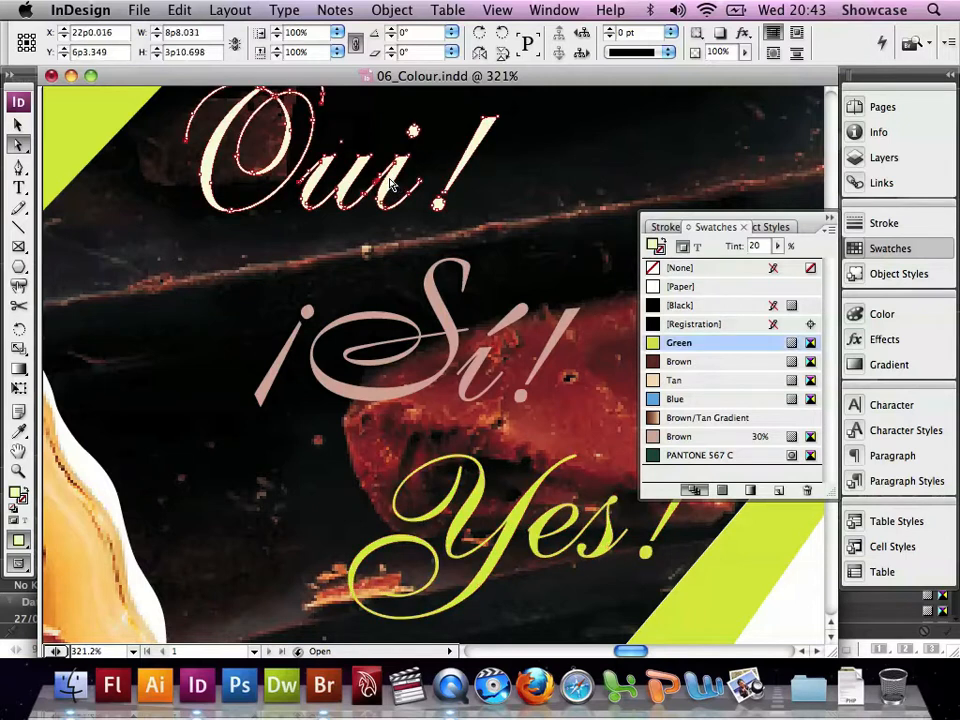
{"action": "left_click", "coordinate": [777, 246]}
{"action": "left_click_drag", "start_coordinate": [779, 264], "coordinate": [876, 270]}
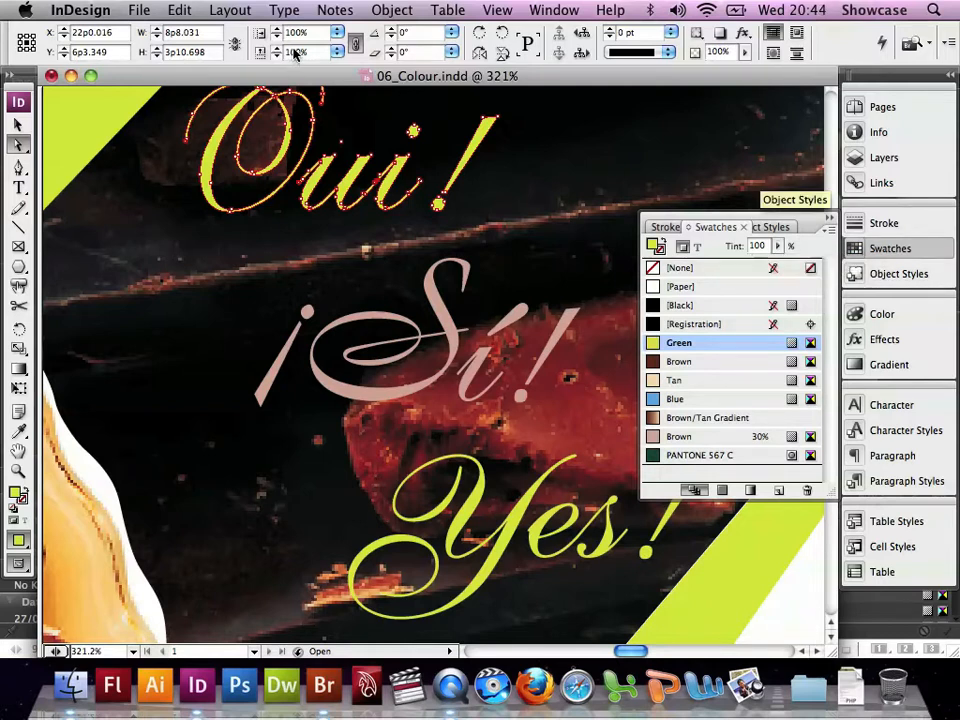
{"action": "left_click", "coordinate": [179, 10]}
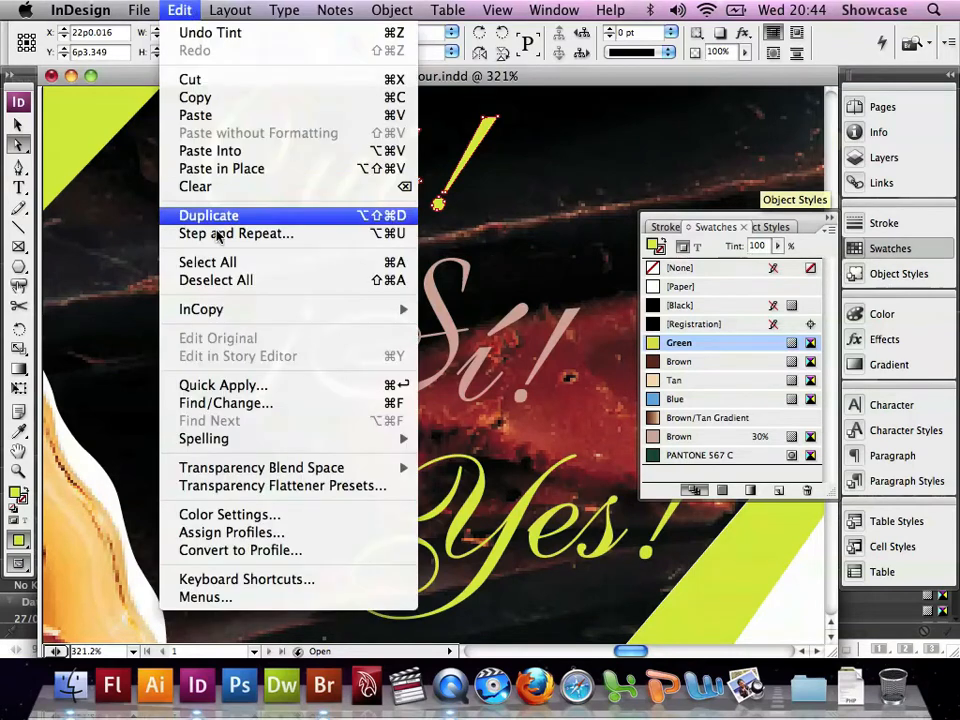
{"action": "left_click", "coordinate": [210, 280]}
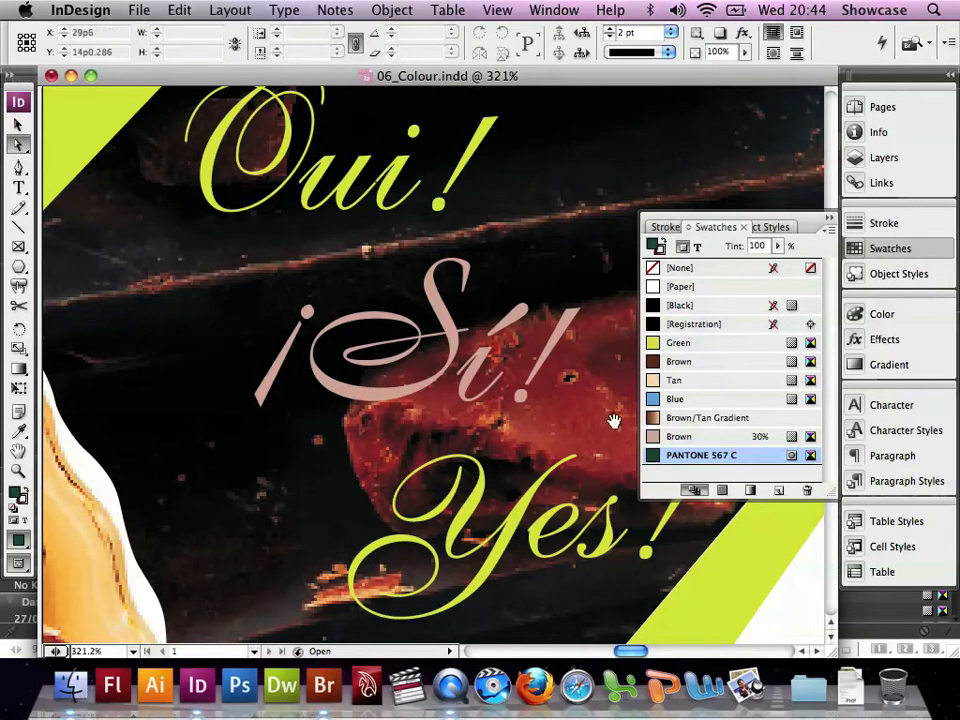
- Create a 40% tint swatch based on the Blue swatch and enlarge the swatch list to fit it
{"action": "left_click", "coordinate": [655, 400]}
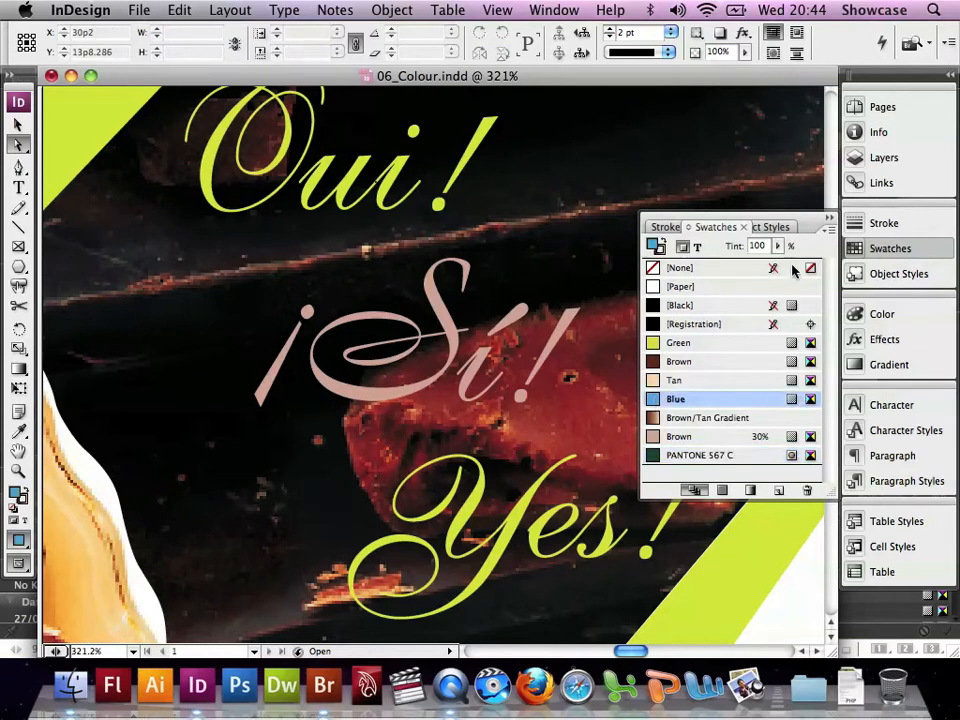
{"action": "left_click", "coordinate": [827, 229]}
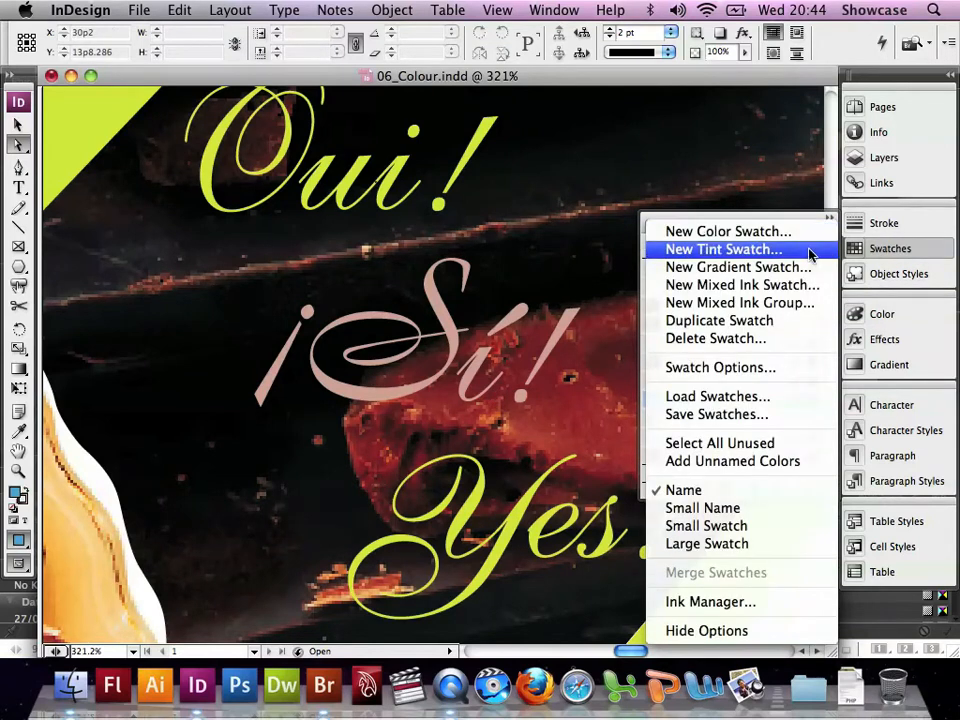
{"action": "left_click", "coordinate": [809, 252]}
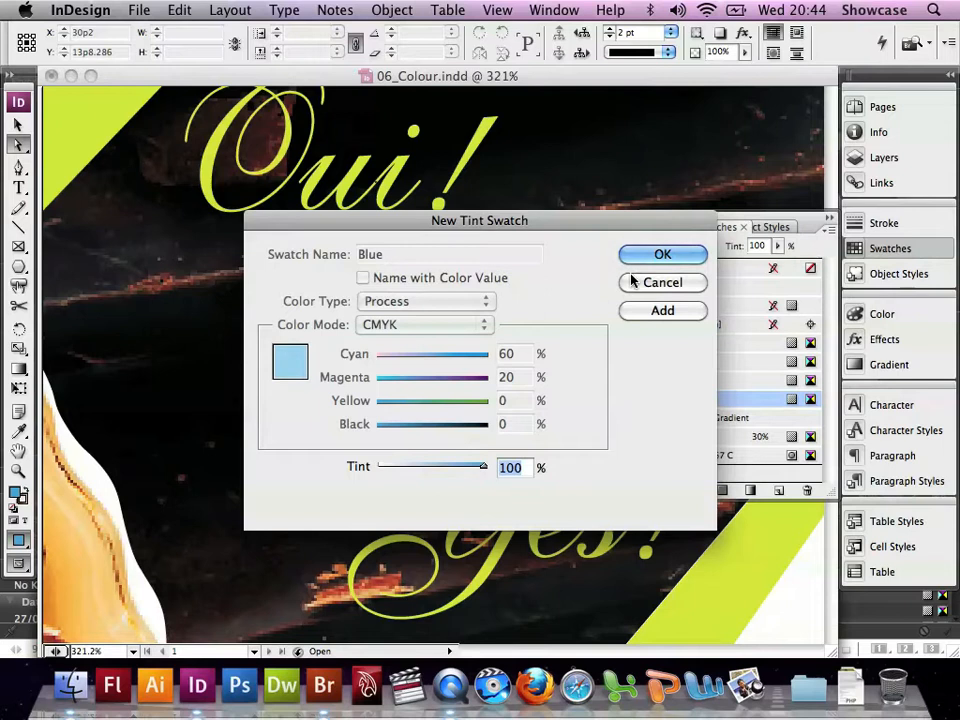
{"action": "type", "text": "40"}
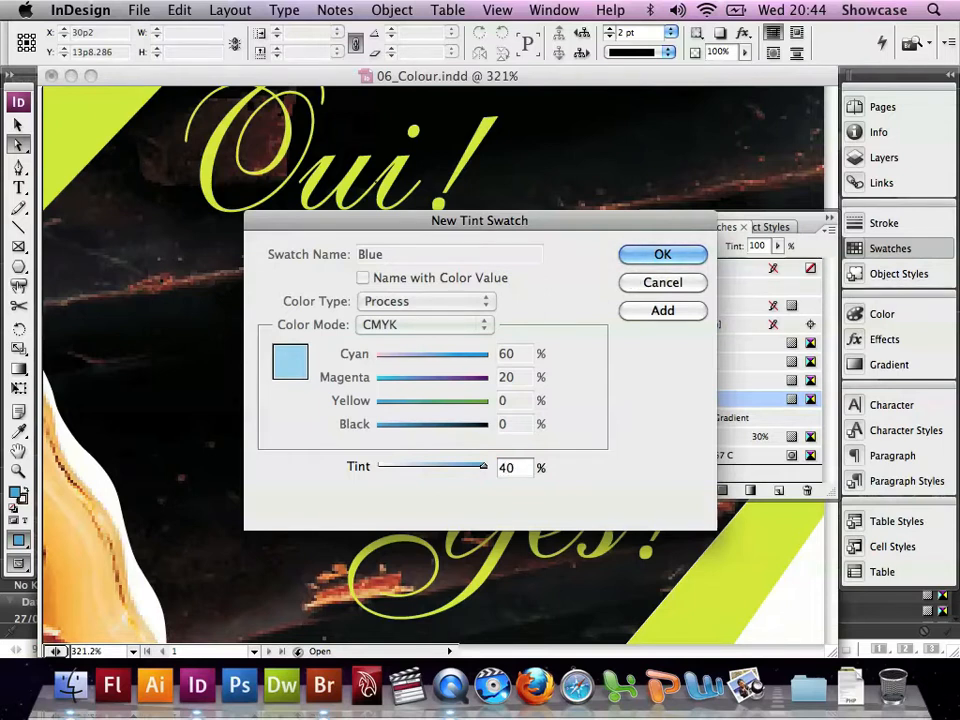
{"action": "key", "text": "Return"}
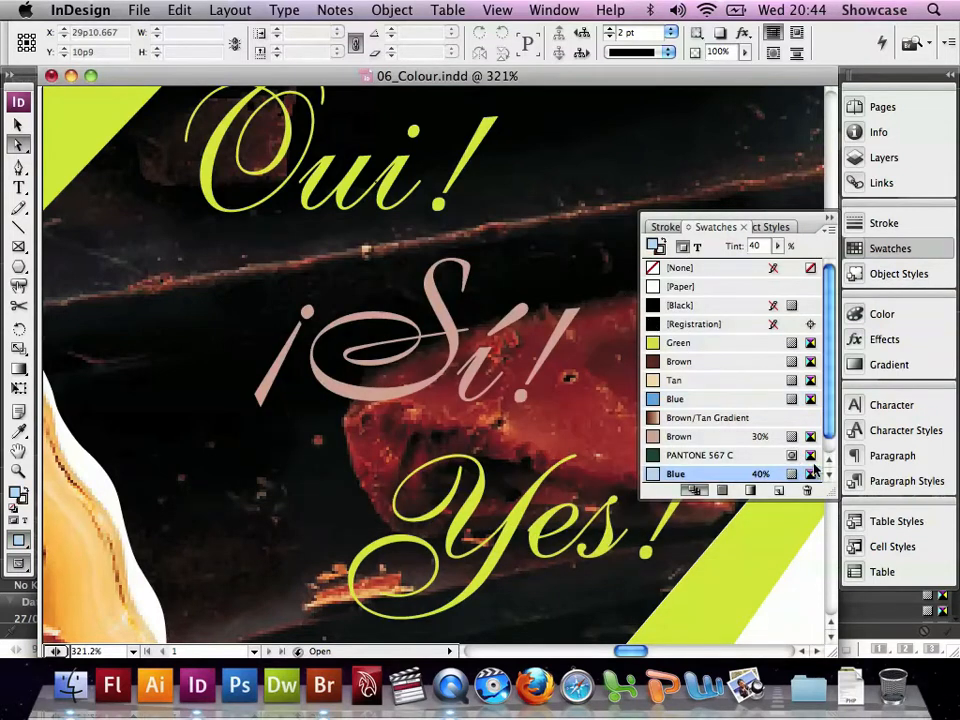
{"action": "left_click_drag", "start_coordinate": [831, 492], "coordinate": [834, 543]}
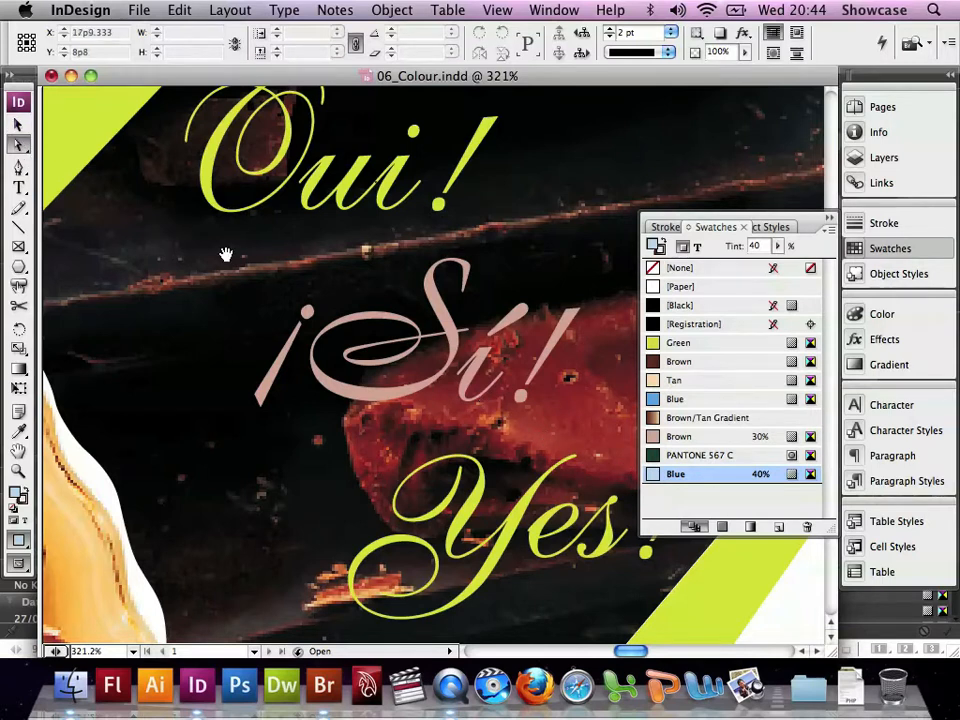
- Fill the "¡Sí!" lettering with the Blue 40% tint swatch, and deselect everything
{"action": "left_click", "coordinate": [342, 393]}
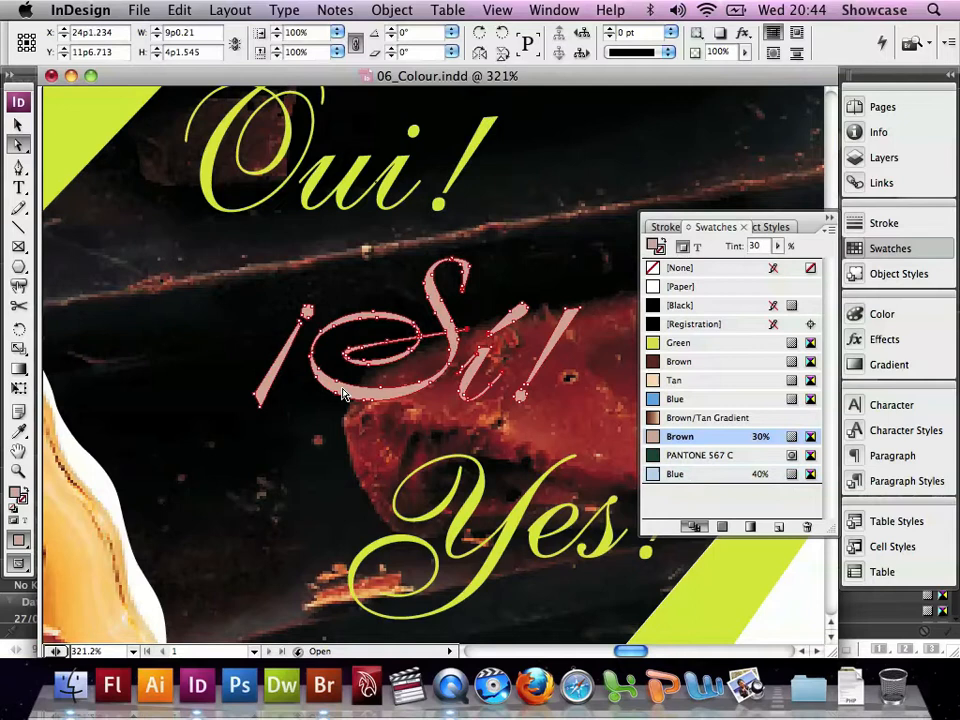
{"action": "left_click", "coordinate": [655, 478]}
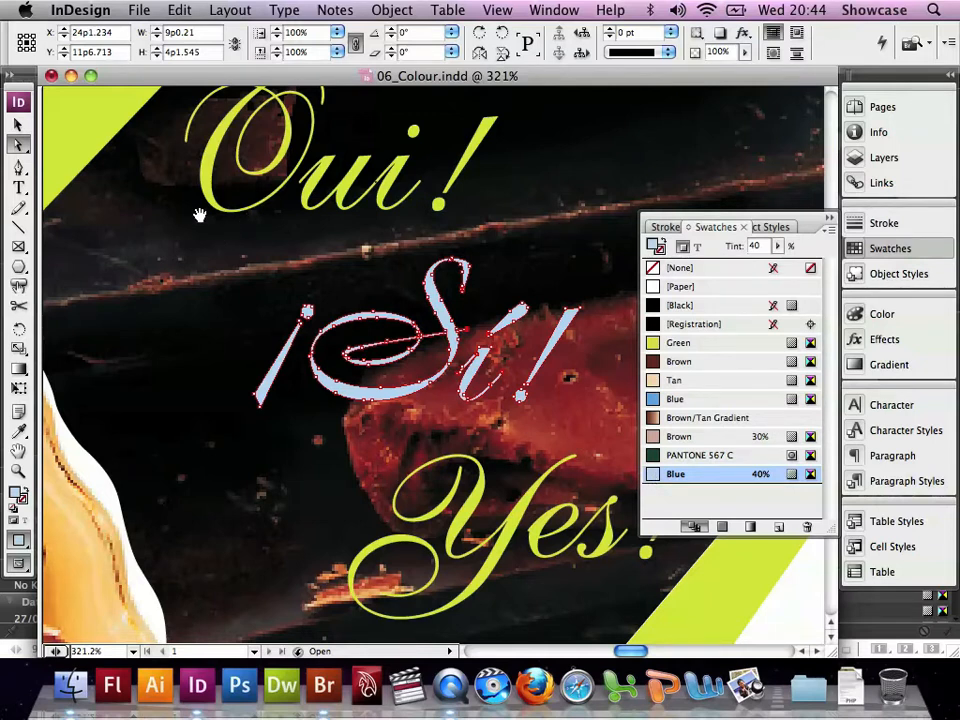
{"action": "left_click", "coordinate": [176, 12]}
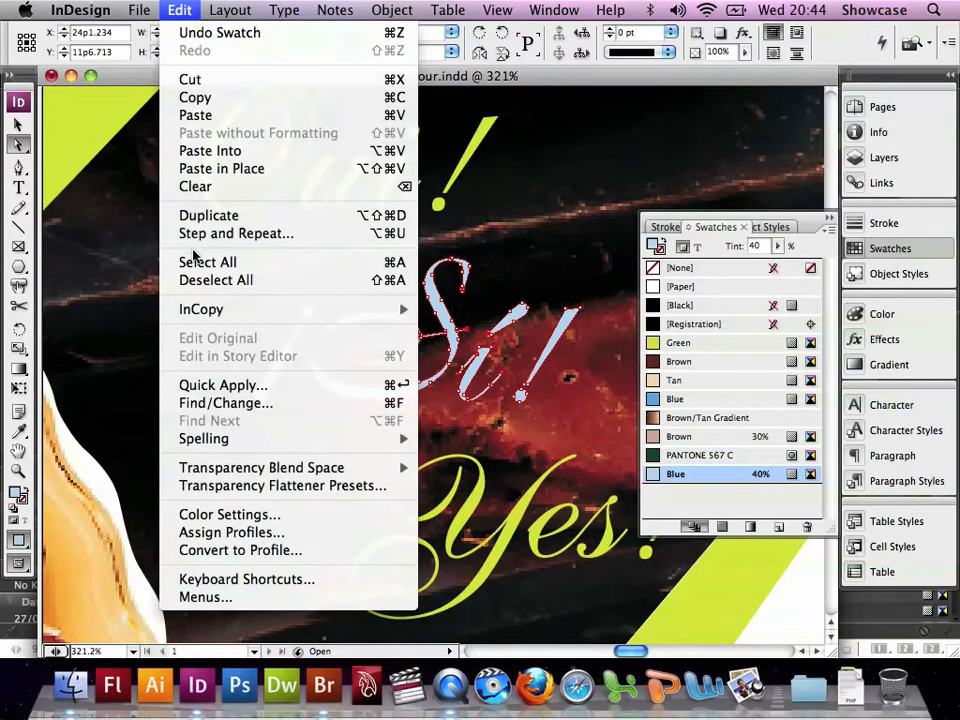
{"action": "left_click", "coordinate": [194, 281]}
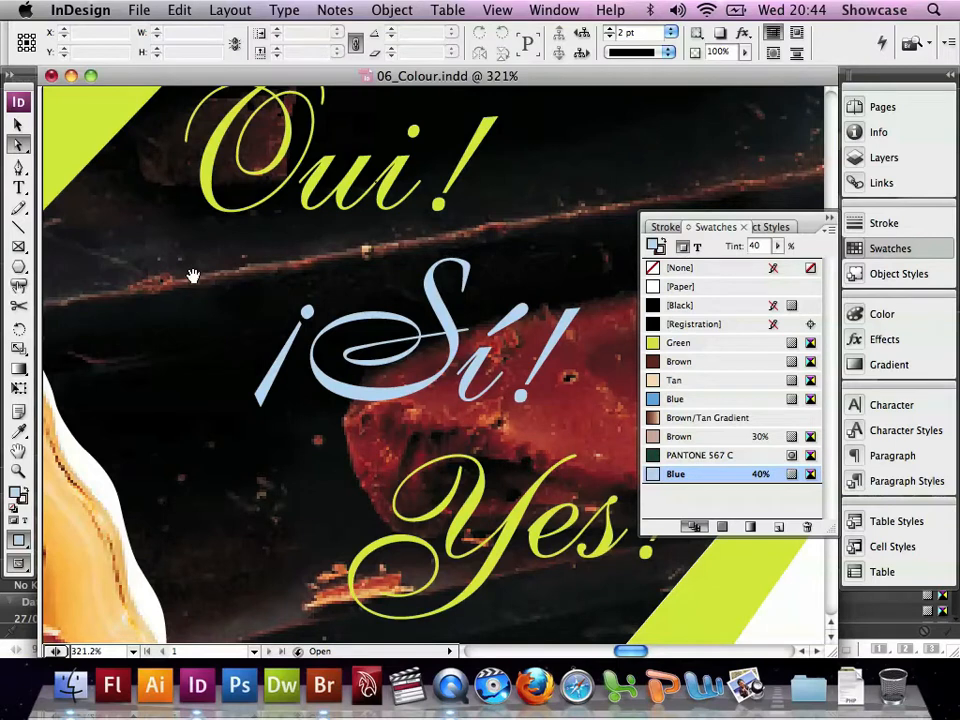
- Open the options of the full-strength Blue swatch and rename it "Violet Blue"
{"action": "double_click", "coordinate": [652, 400]}
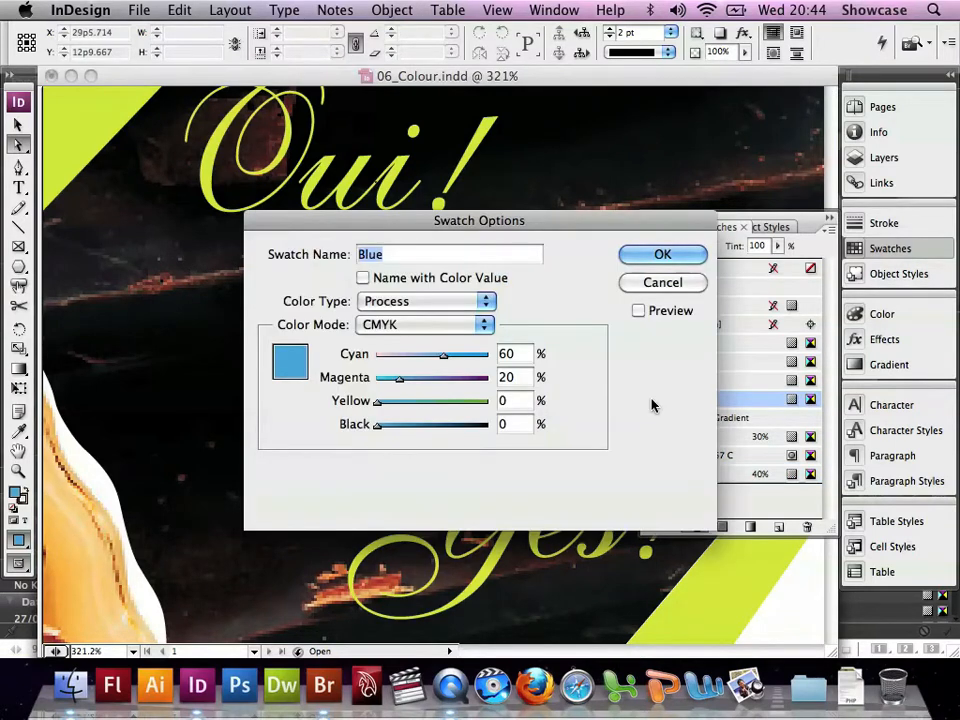
{"action": "left_click", "coordinate": [366, 257]}
{"action": "type", "text": "Viole"}
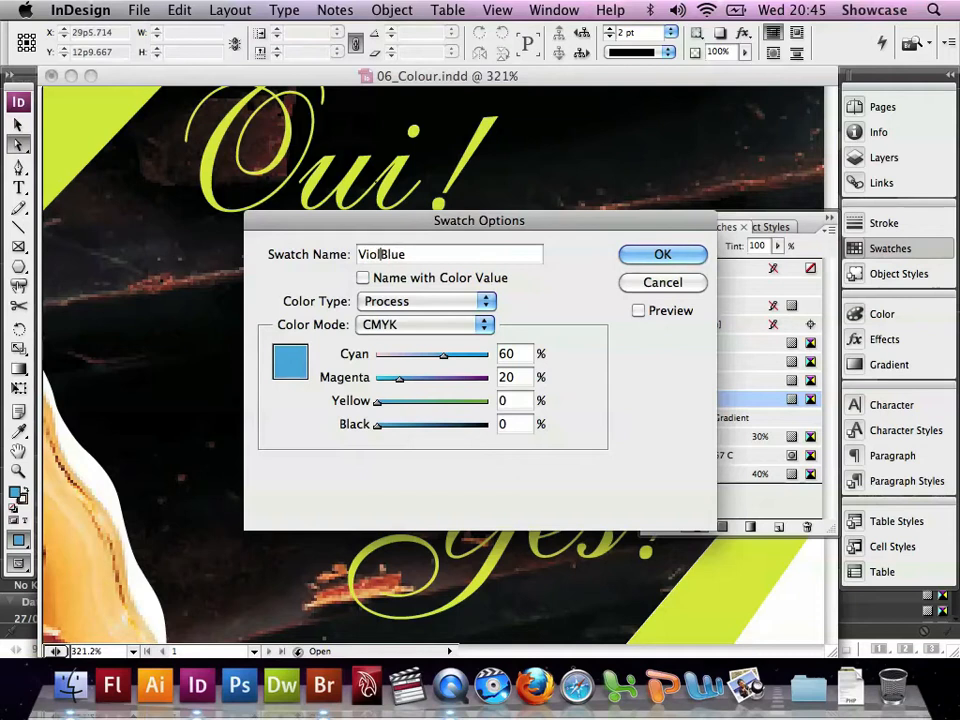
{"action": "type", "text": "t"}
- Set the Violet Blue swatch's cyan to 59%, magenta to 80% and yellow to 40%
{"action": "double_click", "coordinate": [508, 354]}
{"action": "type", "text": "59"}
{"action": "key", "text": "Tab"}
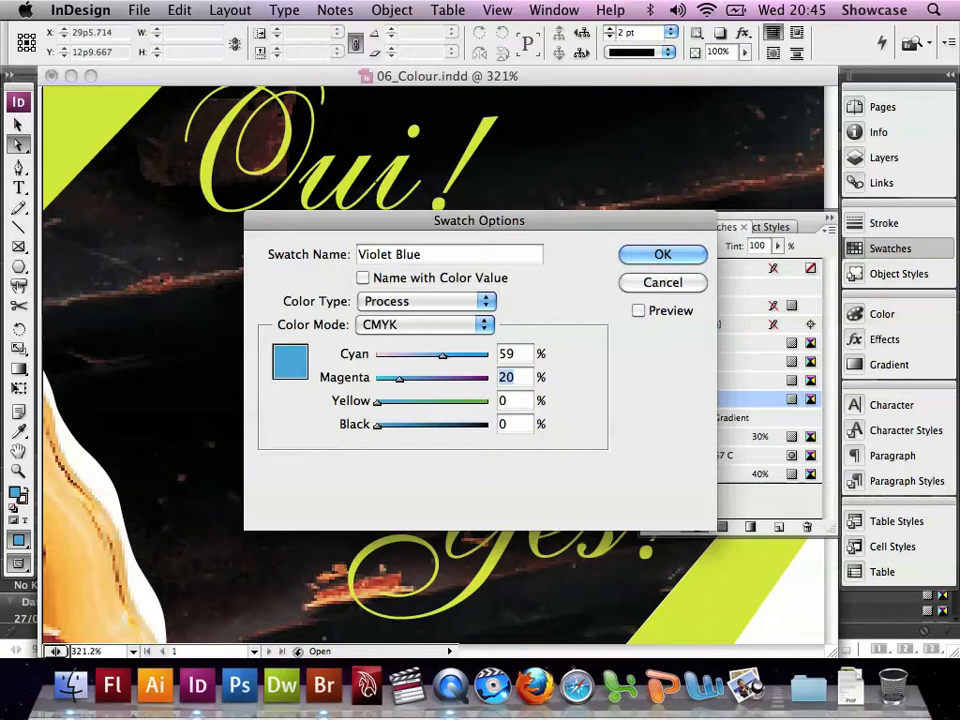
{"action": "type", "text": "80"}
{"action": "key", "text": "Tab"}
{"action": "type", "text": "4"}
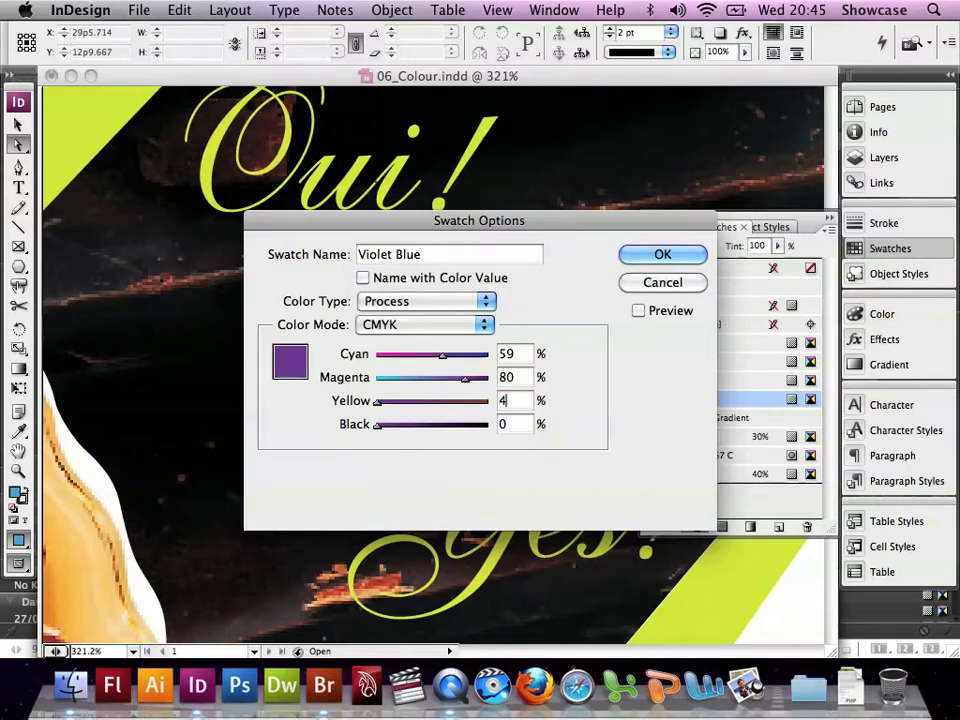
{"action": "type", "text": "0"}
{"action": "key", "text": "Tab"}
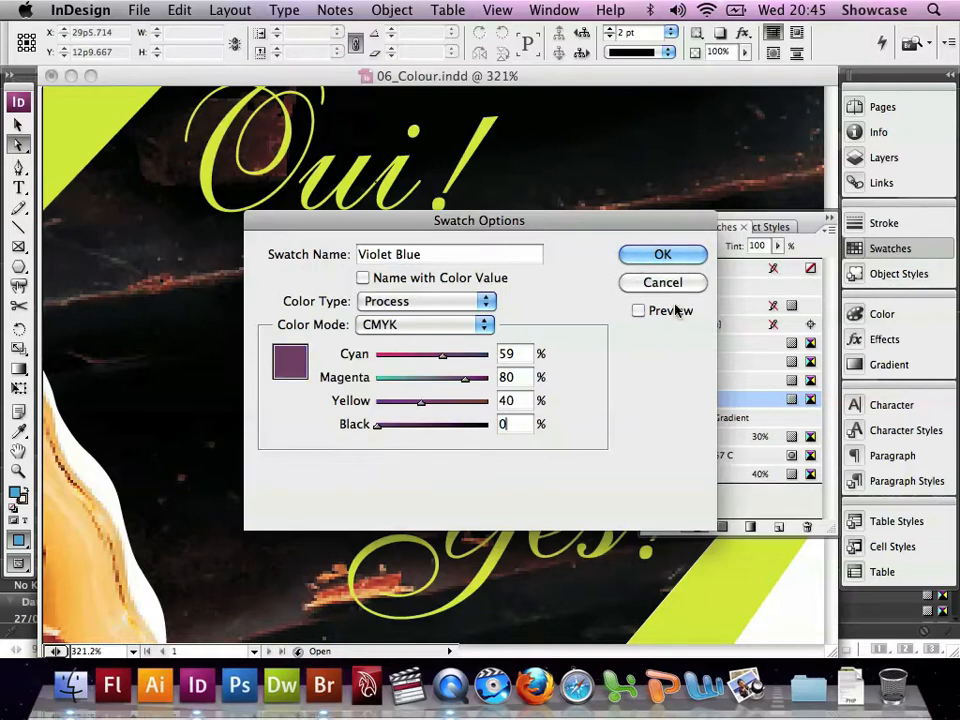
- Preview the edited swatch on the "¡Sí!" lettering, accept the changes, and save the document
{"action": "left_click", "coordinate": [638, 311]}
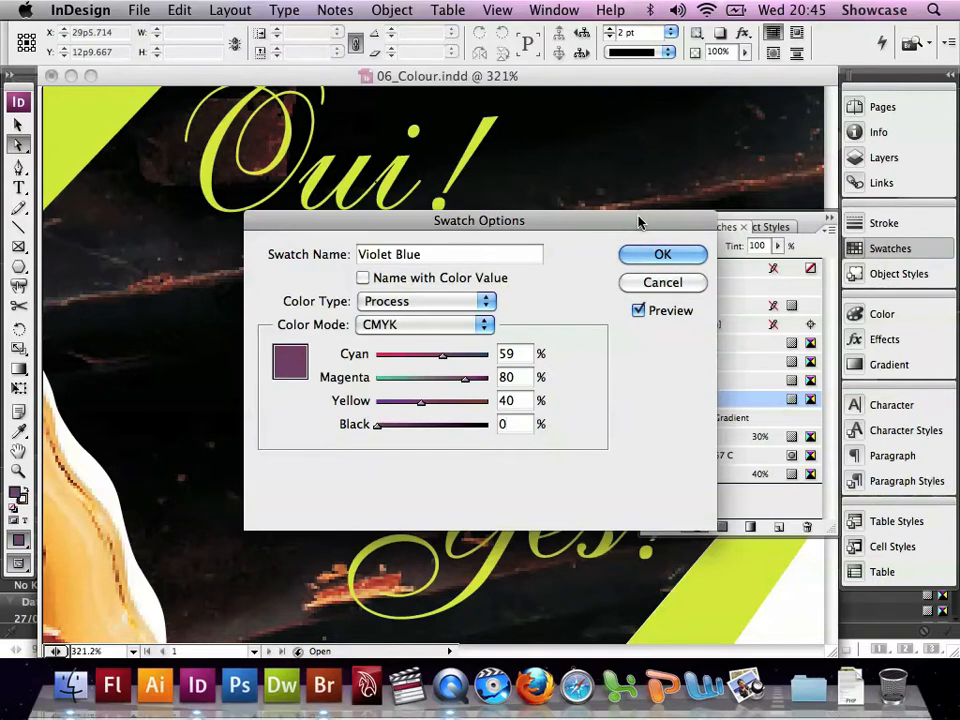
{"action": "left_click_drag", "start_coordinate": [640, 218], "coordinate": [515, 371]}
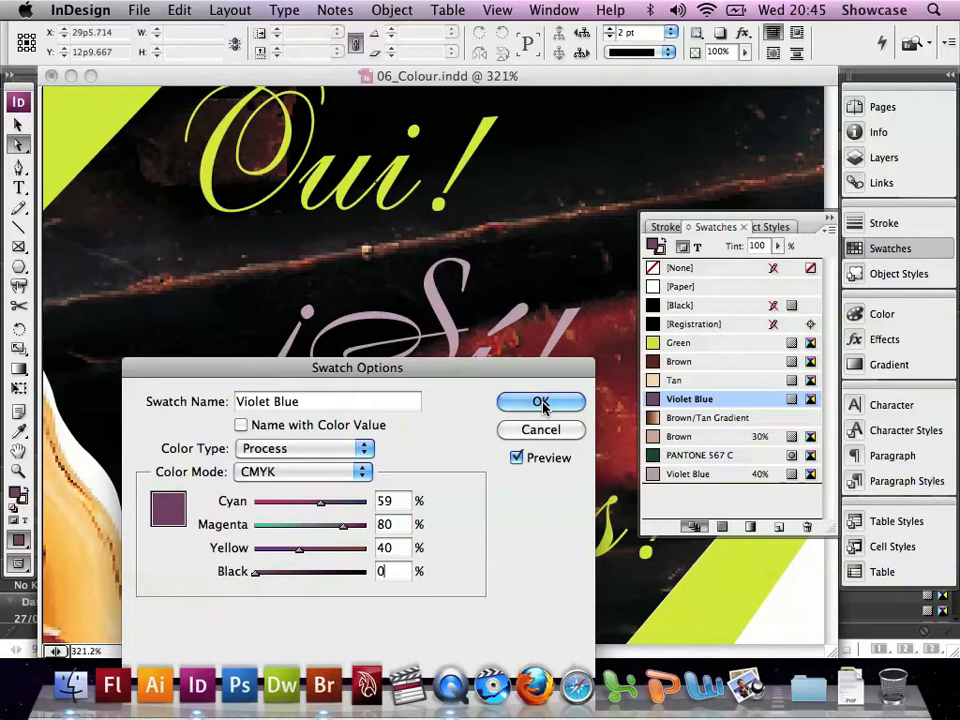
{"action": "left_click", "coordinate": [541, 402]}
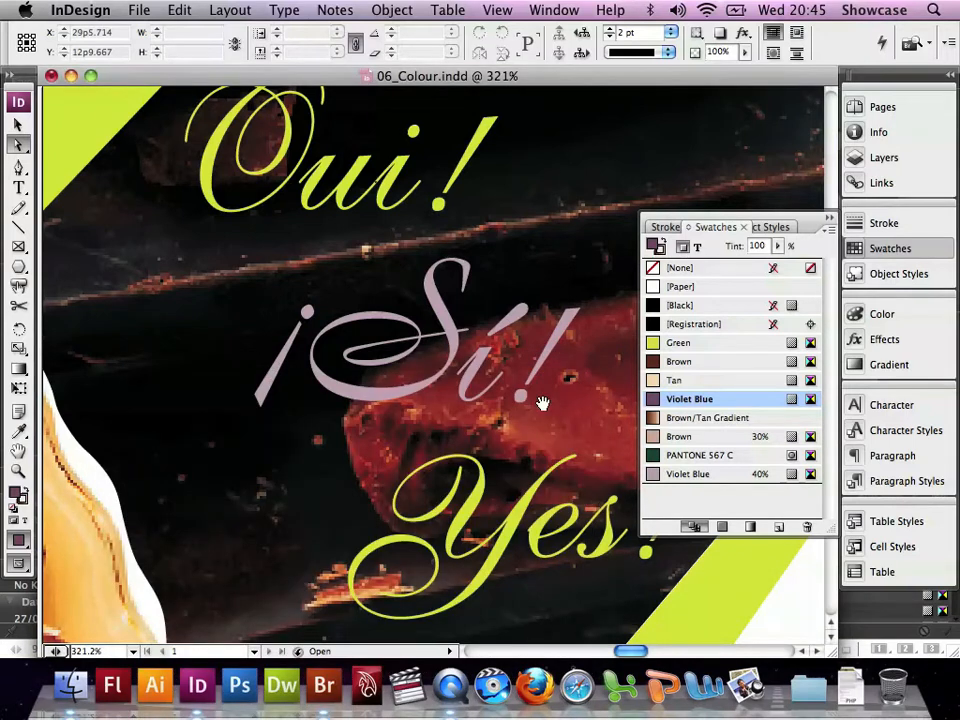
{"action": "left_click", "coordinate": [141, 14]}
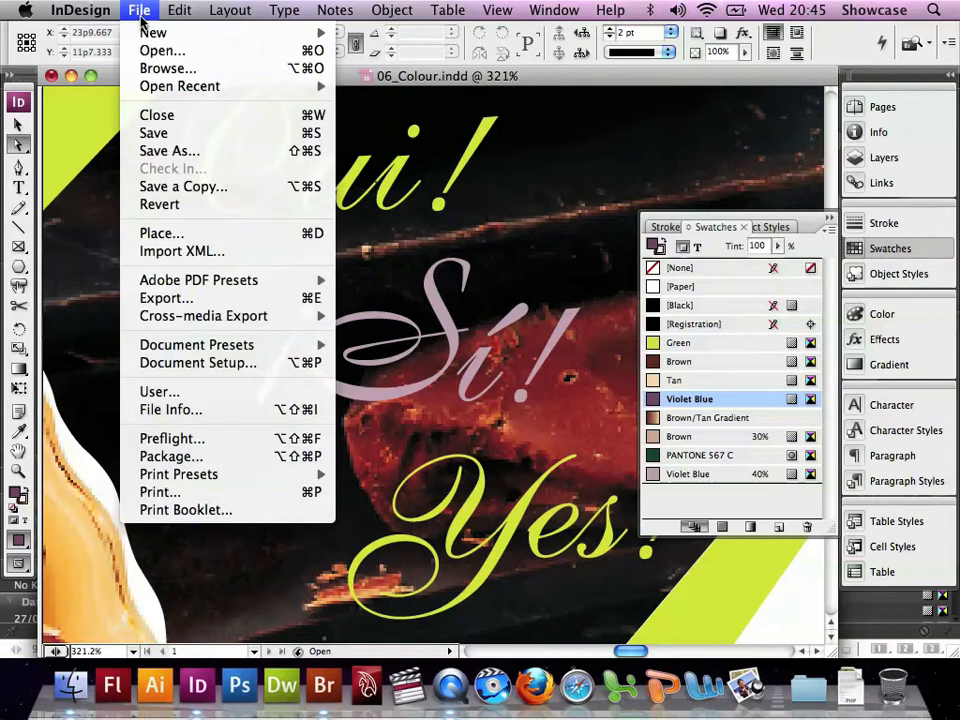
{"action": "left_click", "coordinate": [153, 133]}
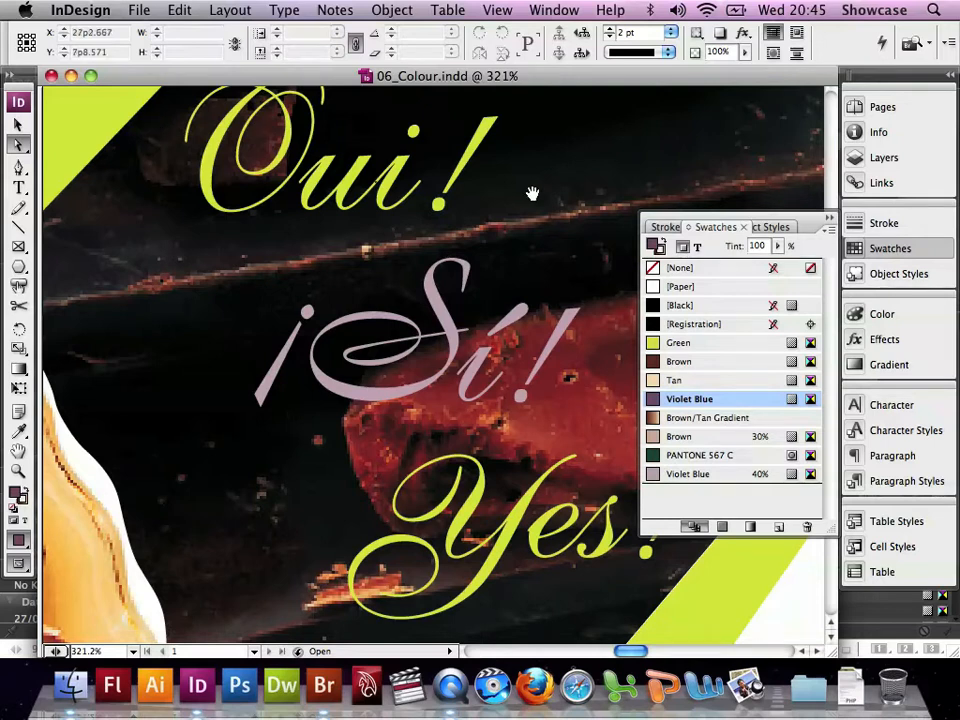
- Start a new linear gradient swatch and name it "Green/White Gradient"
{"action": "left_click", "coordinate": [831, 232]}
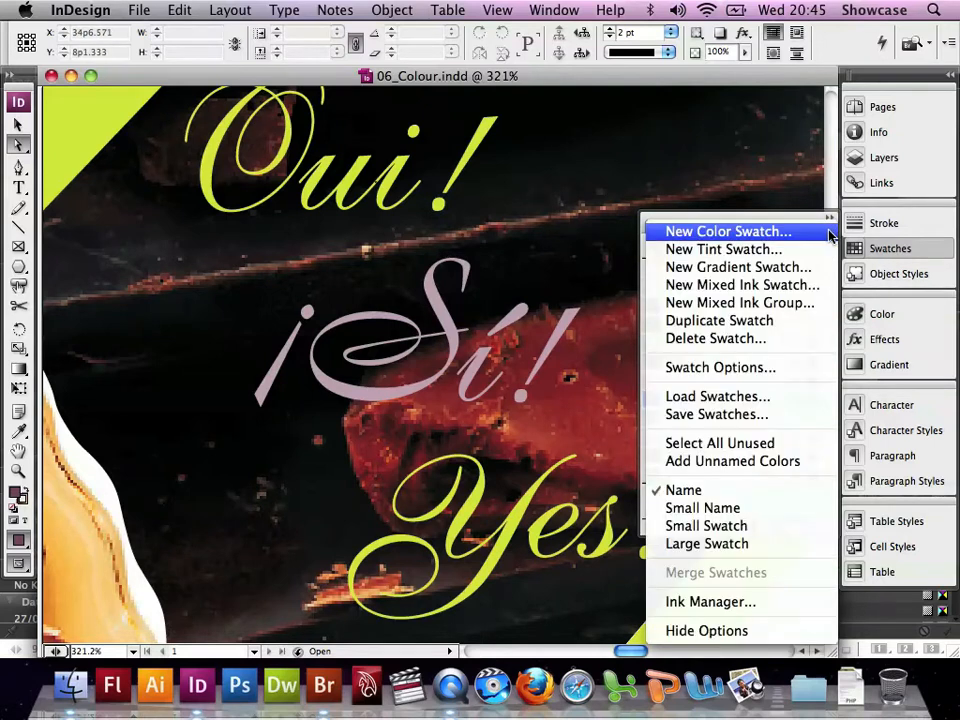
{"action": "left_click", "coordinate": [805, 268]}
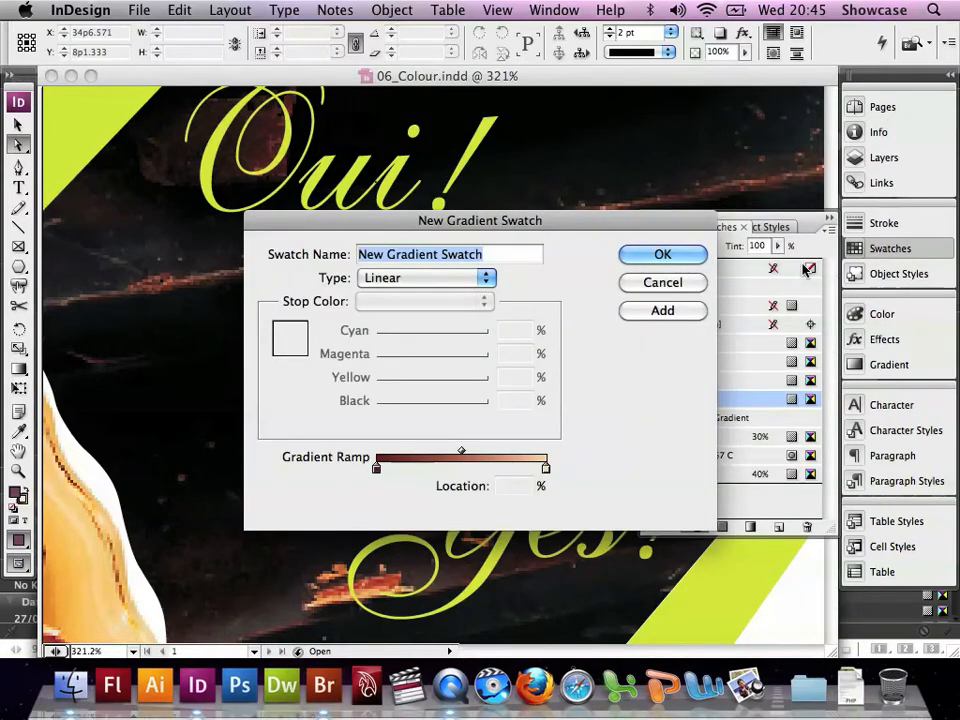
{"action": "type", "text": "O"}
{"action": "type", "text": "reen/"}
{"action": "type", "text": "White"}
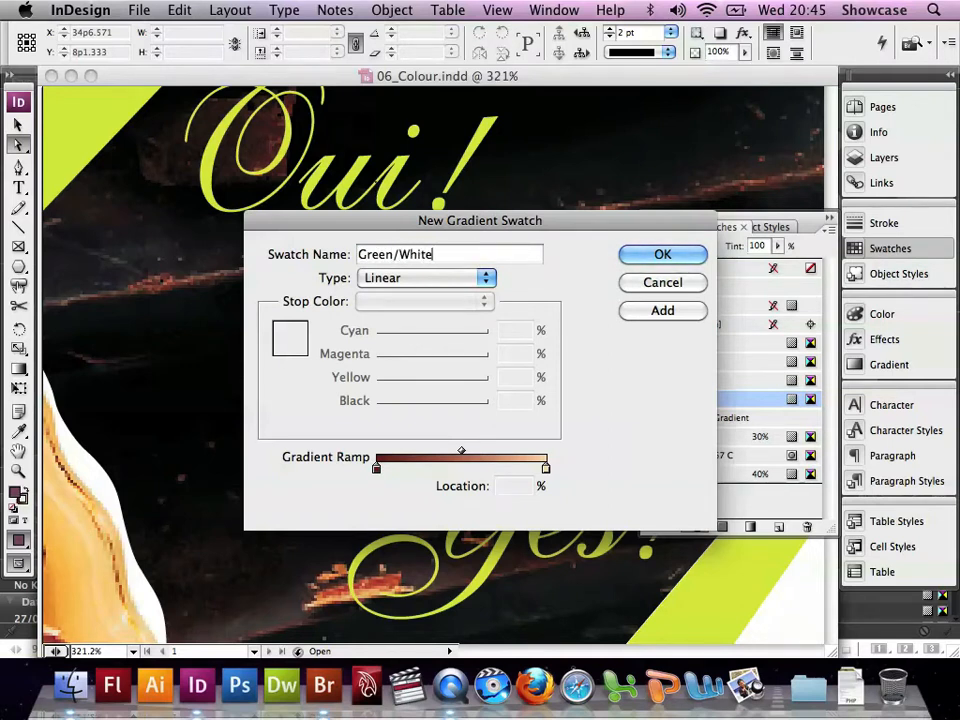
{"action": "type", "text": " Gradient"}
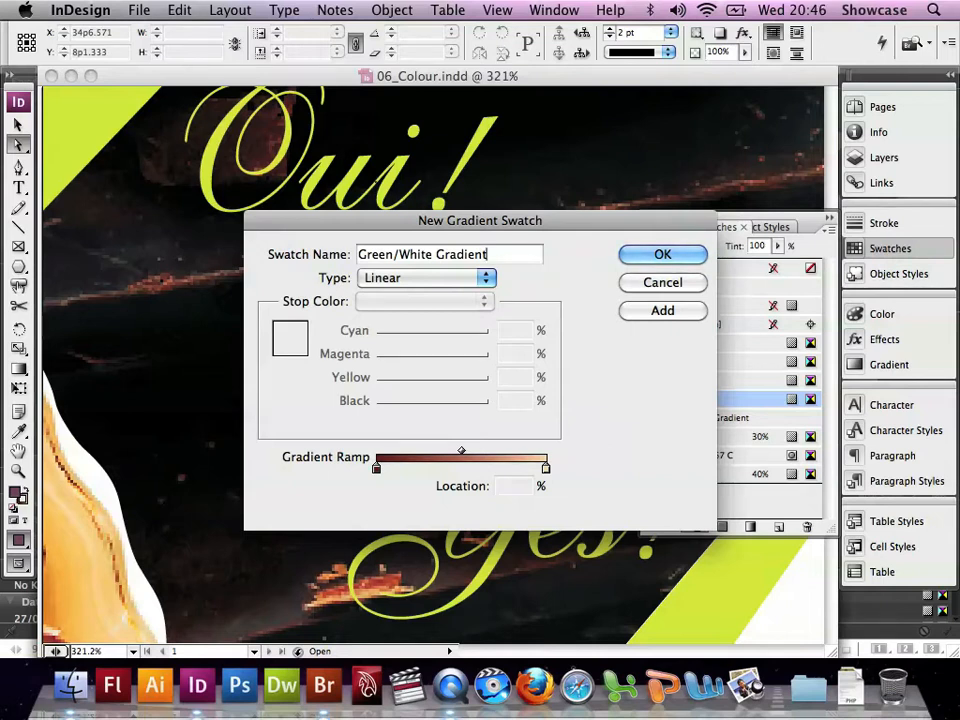
- Set both the start and end stops of the new gradient to the Green swatch
{"action": "left_click", "coordinate": [377, 469]}
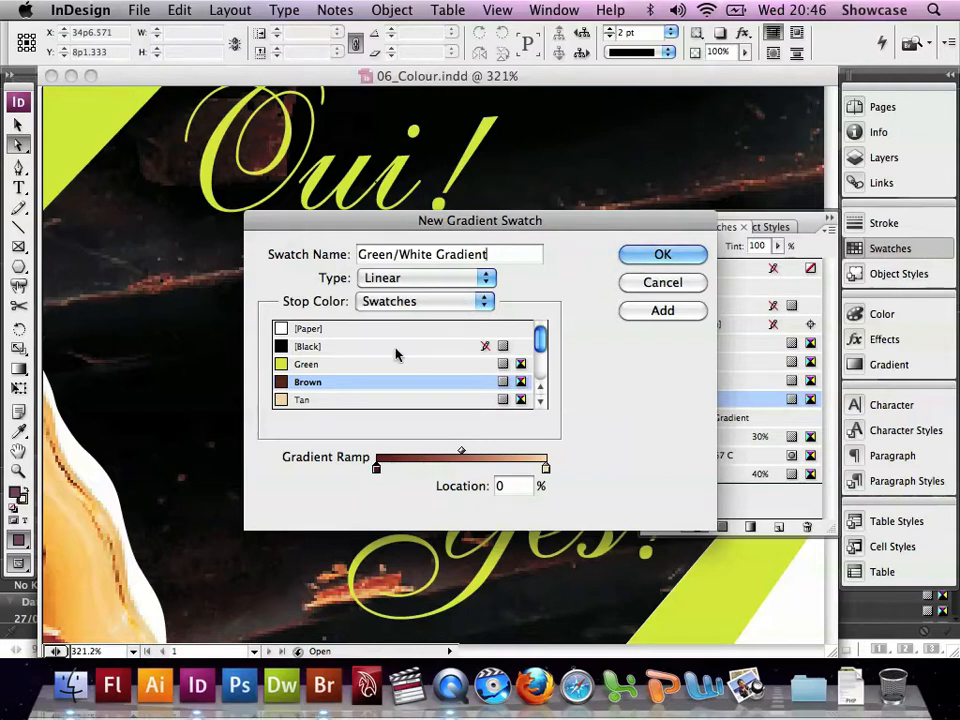
{"action": "left_click", "coordinate": [306, 366]}
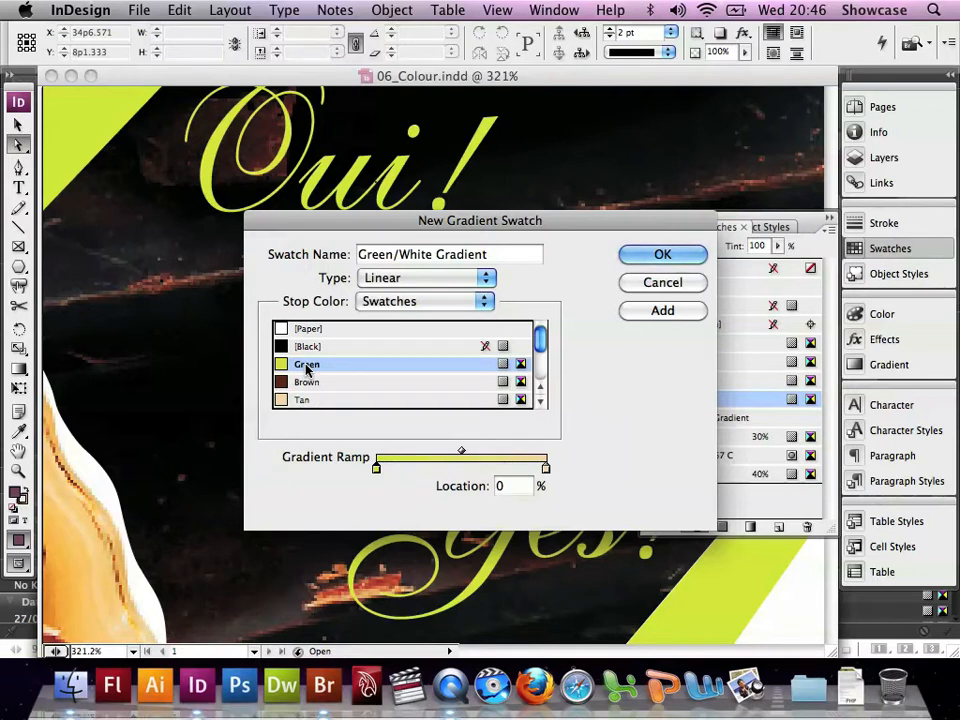
{"action": "left_click", "coordinate": [545, 468]}
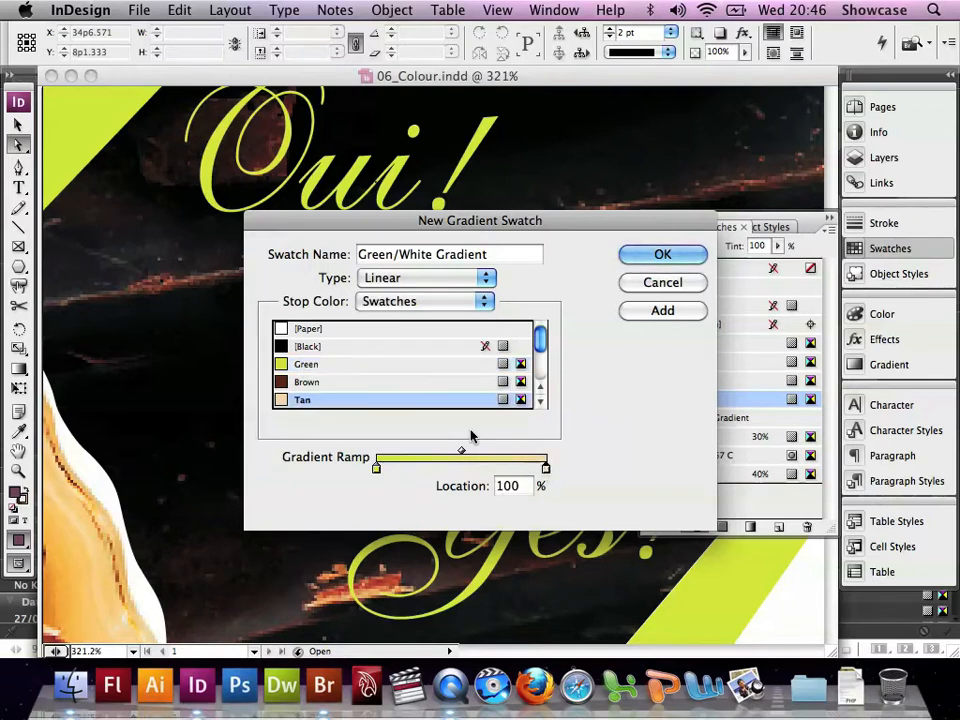
{"action": "left_click", "coordinate": [338, 366]}
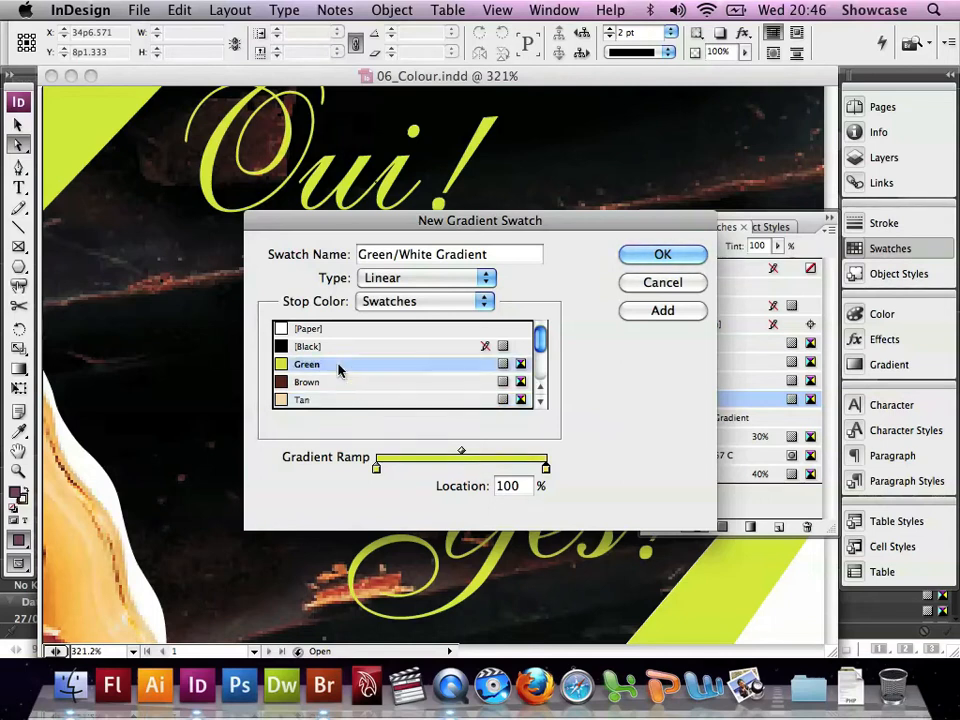
- Switch the gradient's end stop to CMYK and lighten it to 9% cyan and 40% yellow
{"action": "left_click", "coordinate": [389, 304]}
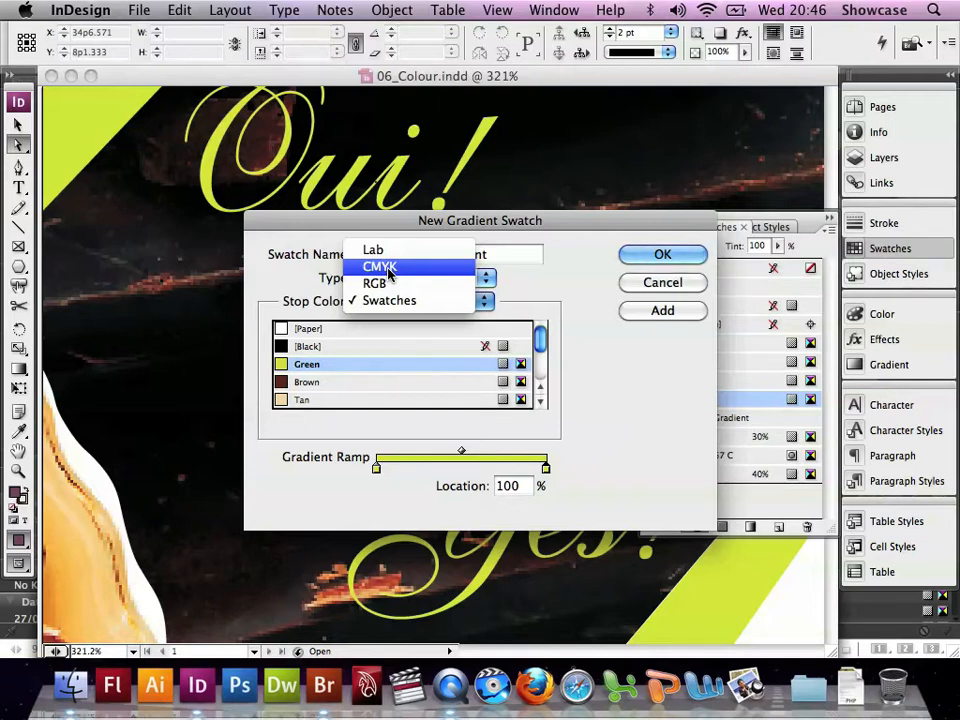
{"action": "left_click", "coordinate": [389, 272]}
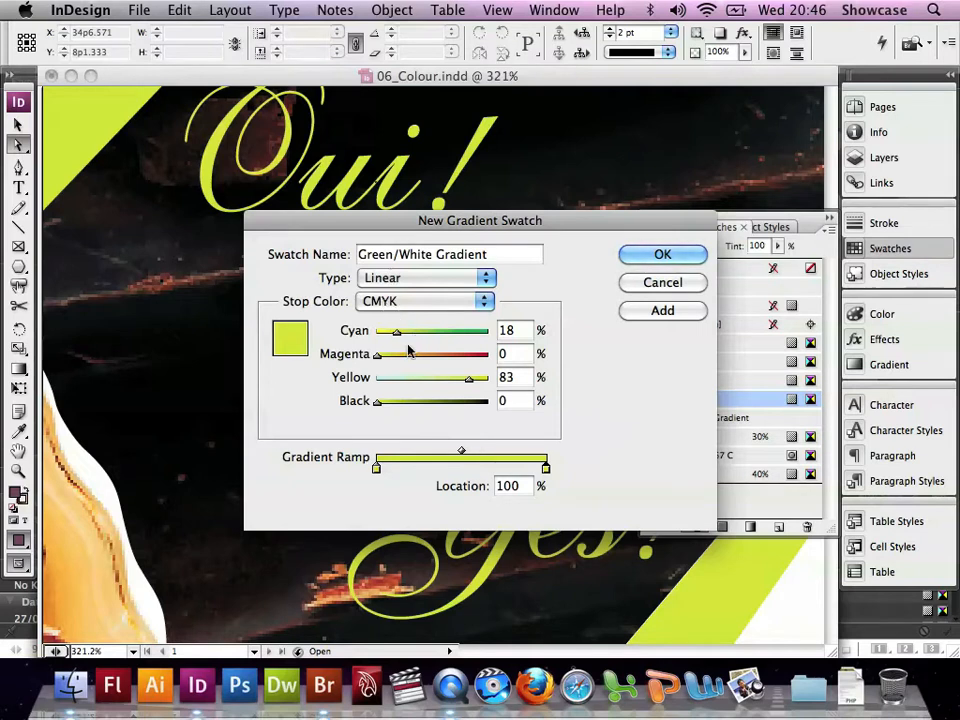
{"action": "left_click_drag", "start_coordinate": [469, 385], "coordinate": [421, 387]}
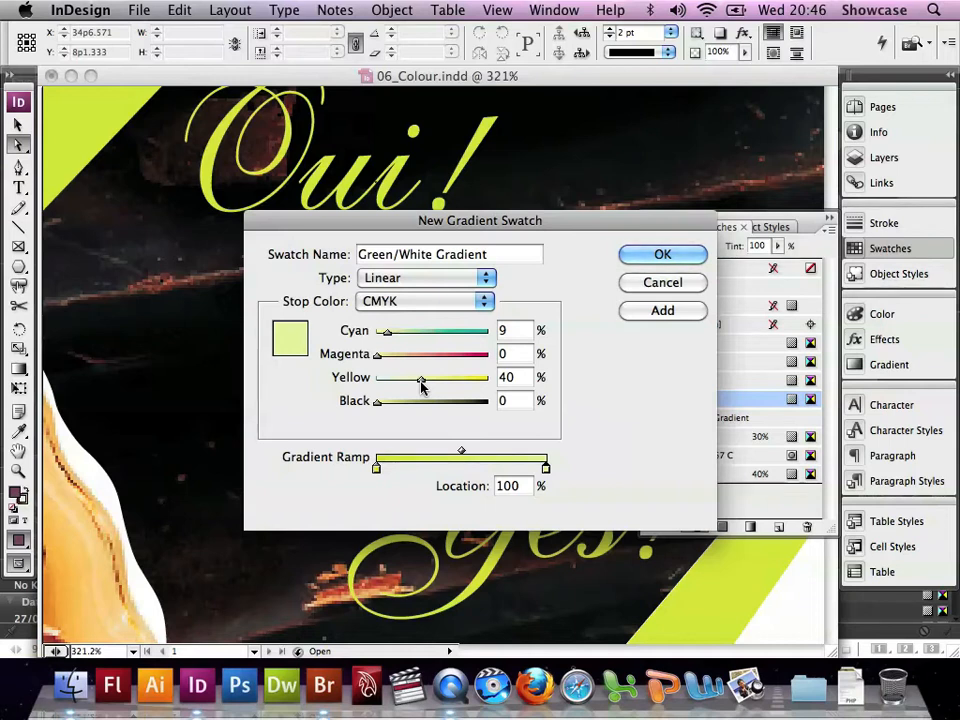
- Add a middle stop at 50% on the gradient ramp and make it white with 0% cyan and 0% yellow
{"action": "left_click", "coordinate": [455, 467]}
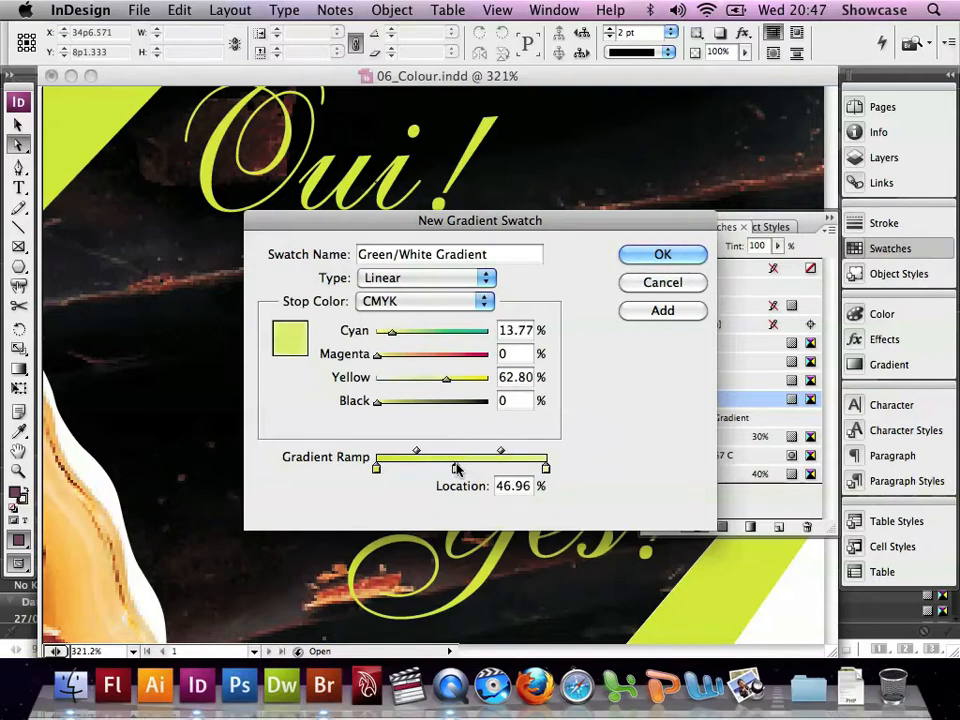
{"action": "double_click", "coordinate": [499, 487]}
{"action": "type", "text": "50"}
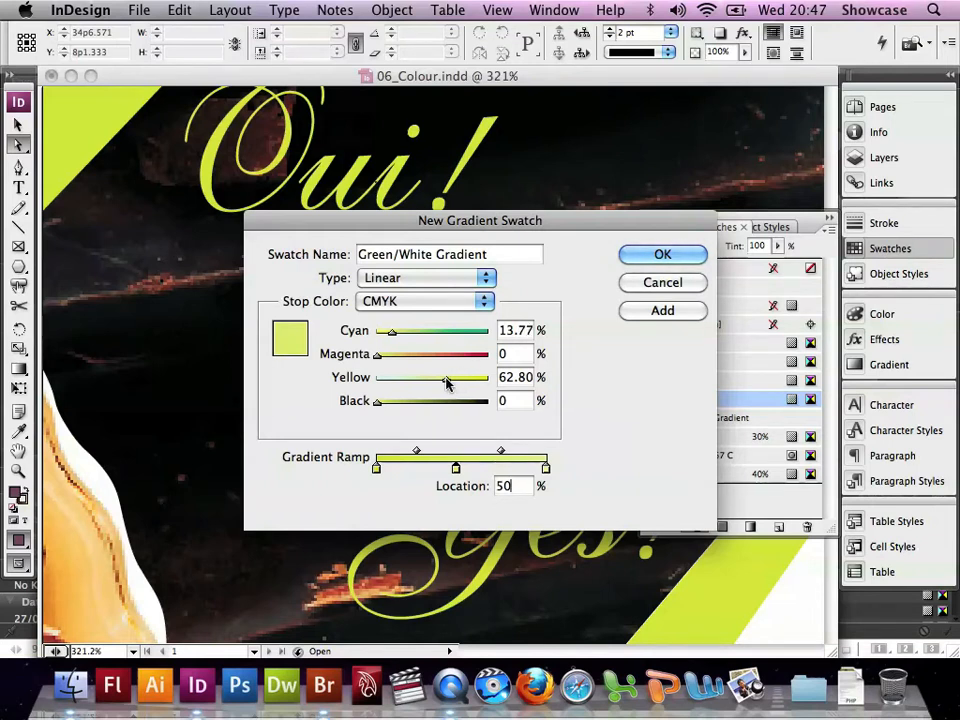
{"action": "left_click_drag", "start_coordinate": [446, 378], "coordinate": [369, 384]}
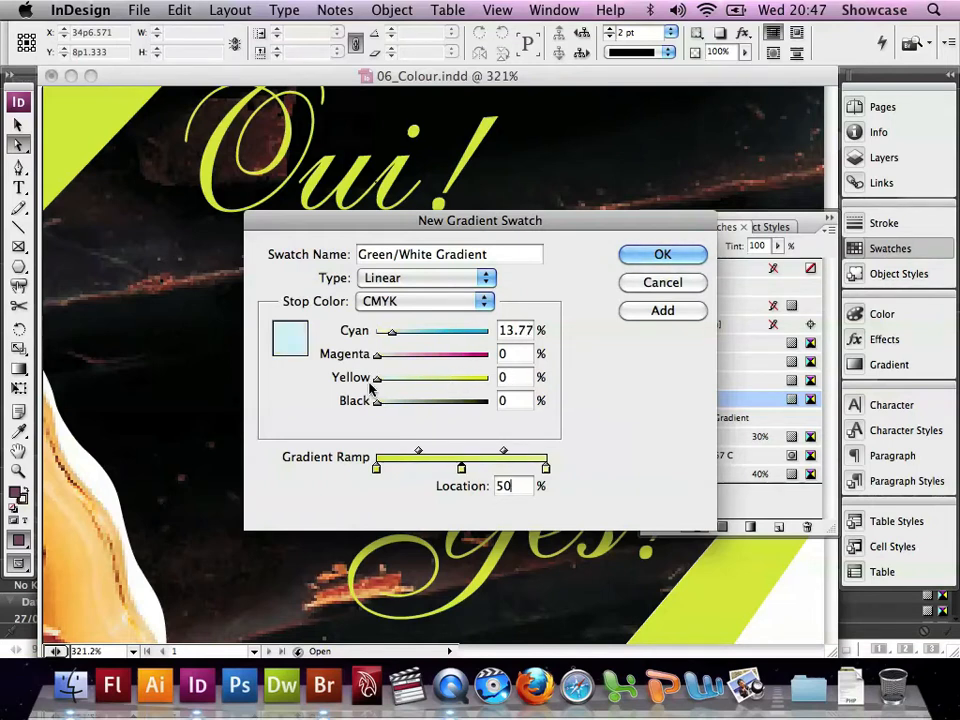
{"action": "left_click_drag", "start_coordinate": [390, 333], "coordinate": [369, 332]}
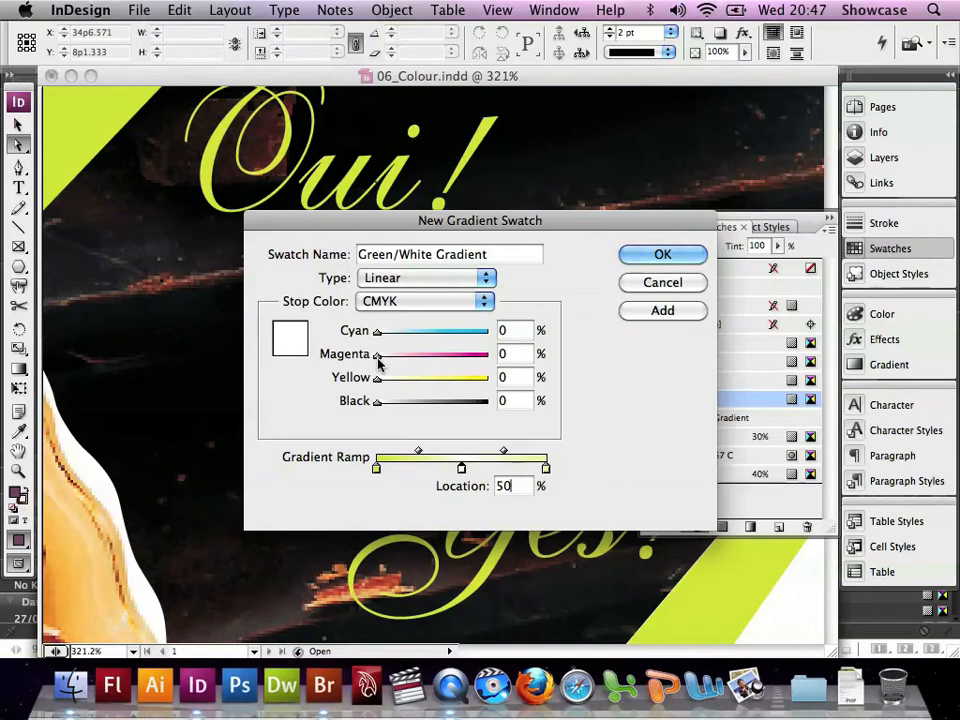
- Accept the new gradient swatch and save the document
{"action": "left_click", "coordinate": [655, 256]}
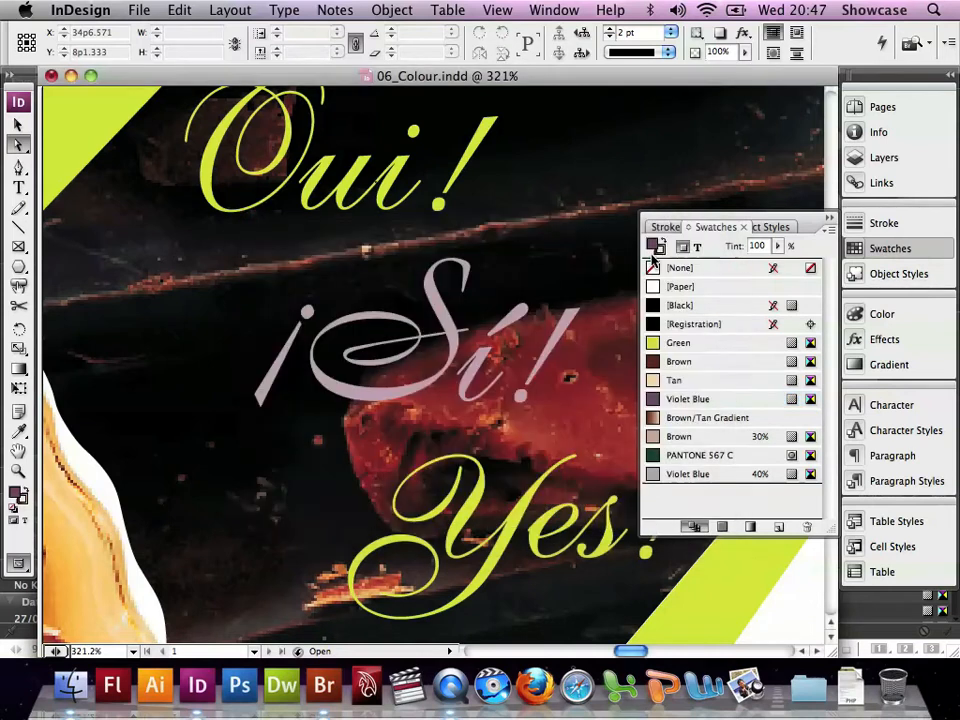
{"action": "left_click", "coordinate": [146, 12]}
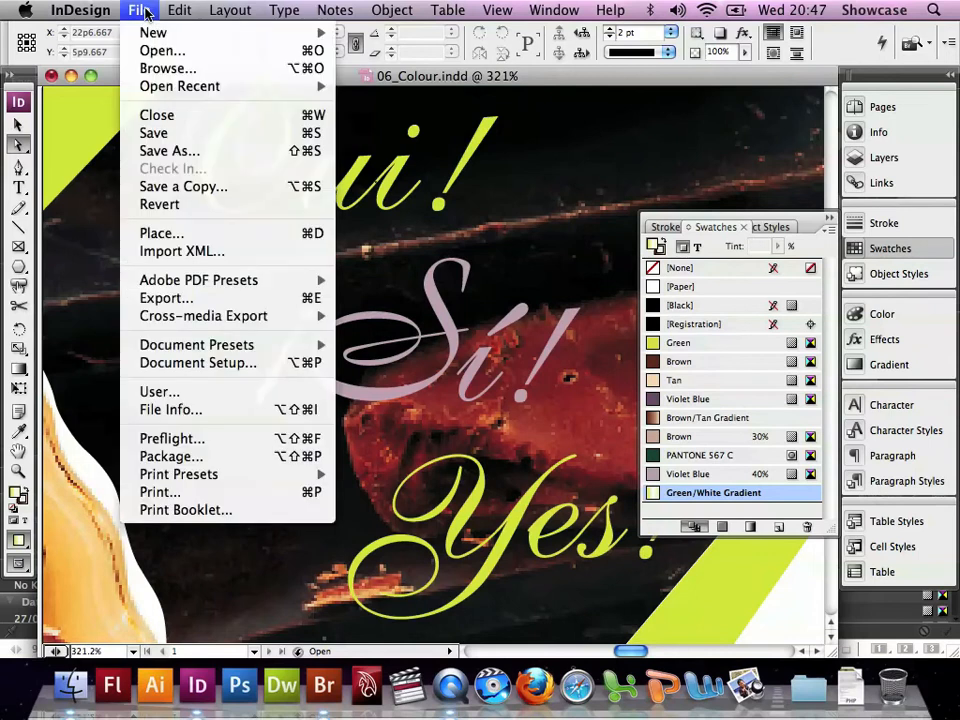
{"action": "left_click", "coordinate": [152, 133]}
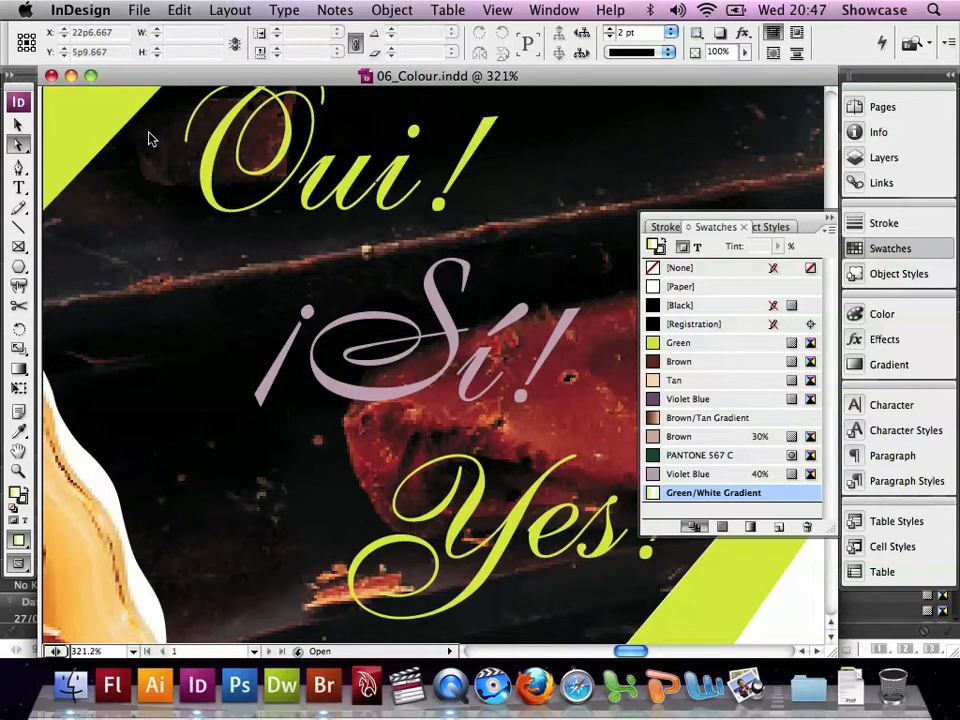
- Fit the page in the window and fill the green diagonal band beside the "Yes!" lettering with the Green/White Gradient swatch
{"action": "left_click", "coordinate": [497, 11]}
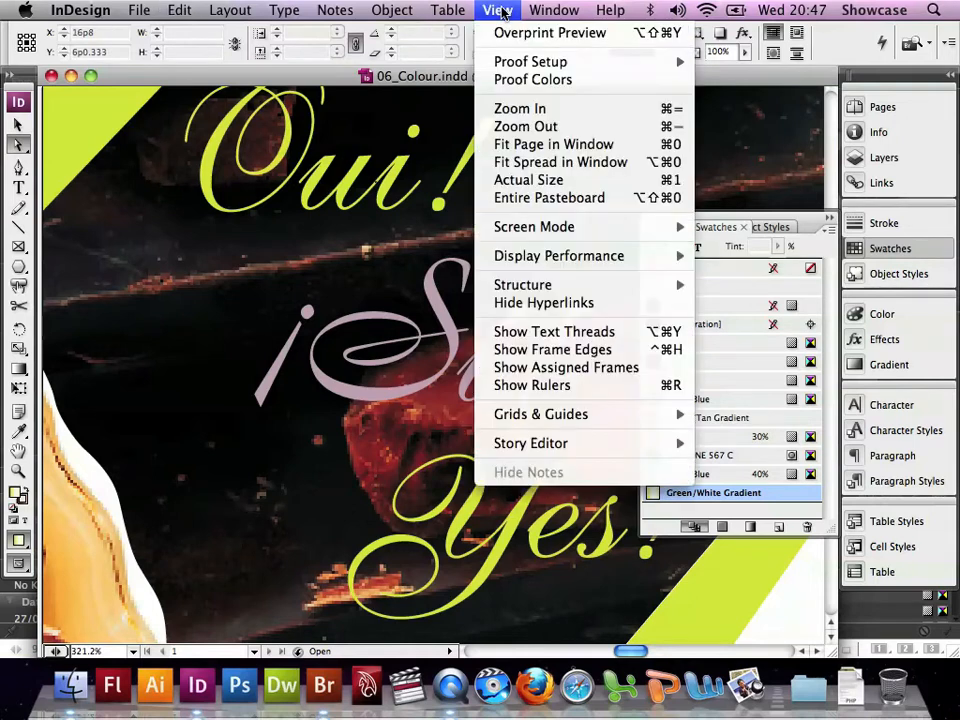
{"action": "left_click", "coordinate": [516, 144]}
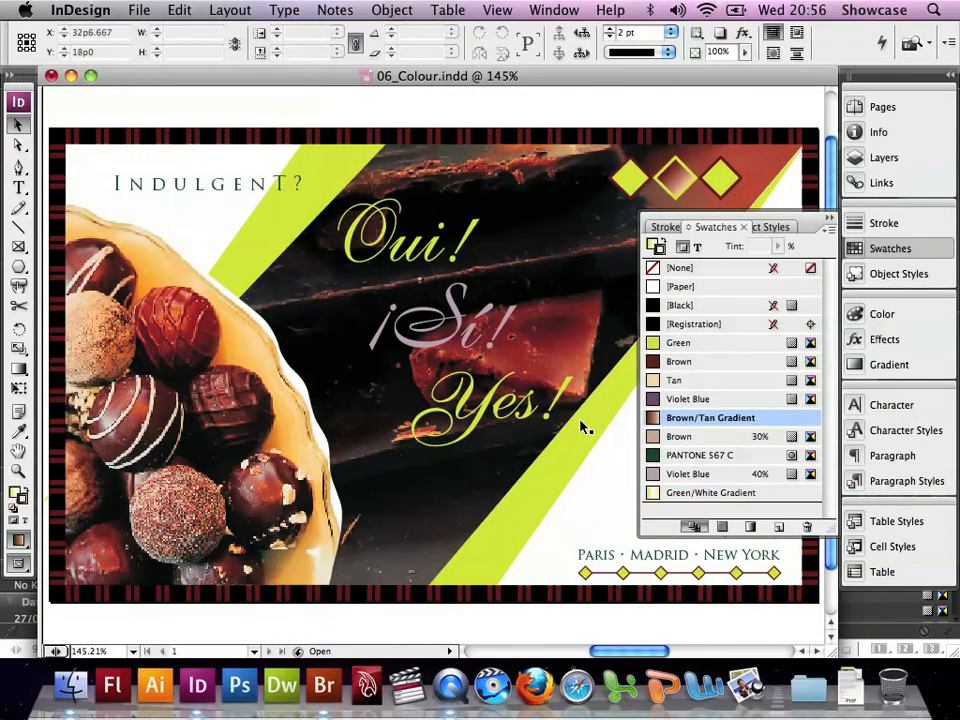
{"action": "left_click", "coordinate": [581, 426]}
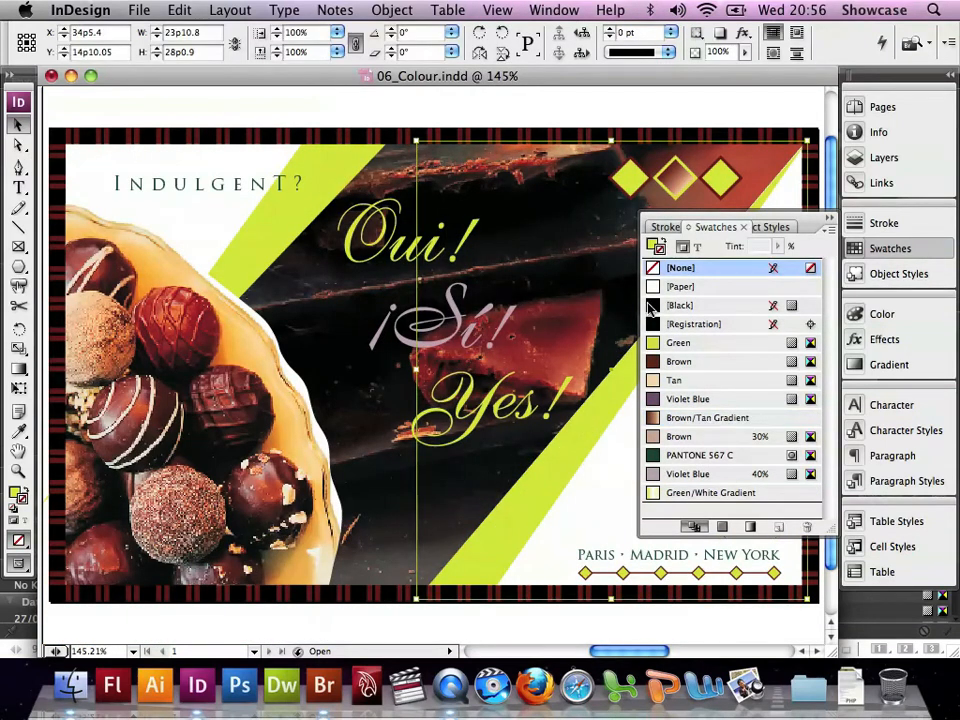
{"action": "left_click", "coordinate": [678, 342]}
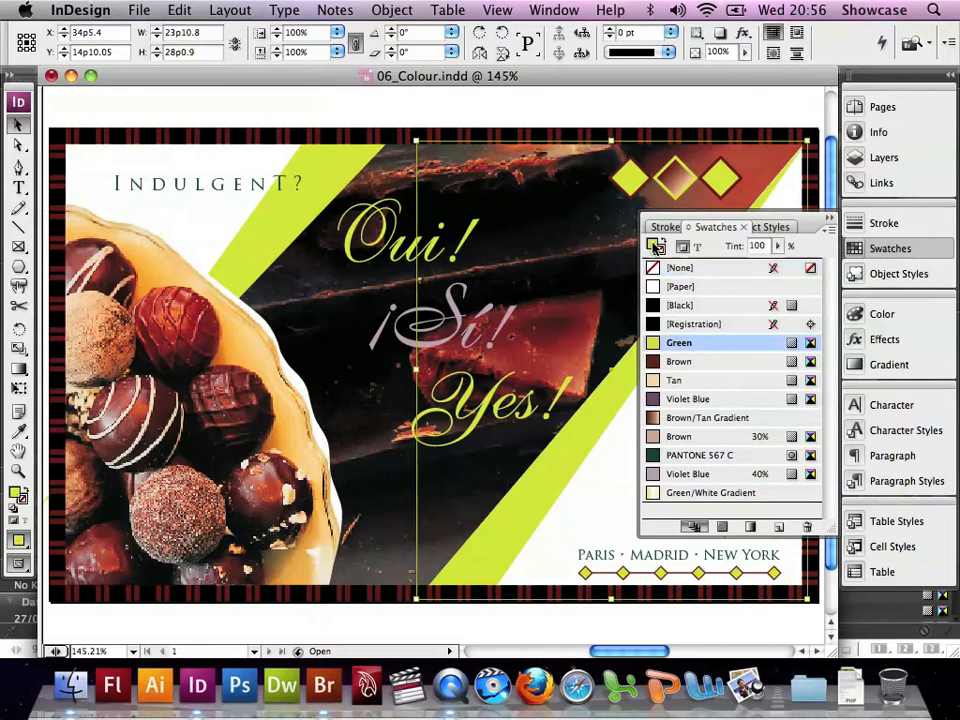
{"action": "left_click", "coordinate": [670, 494]}
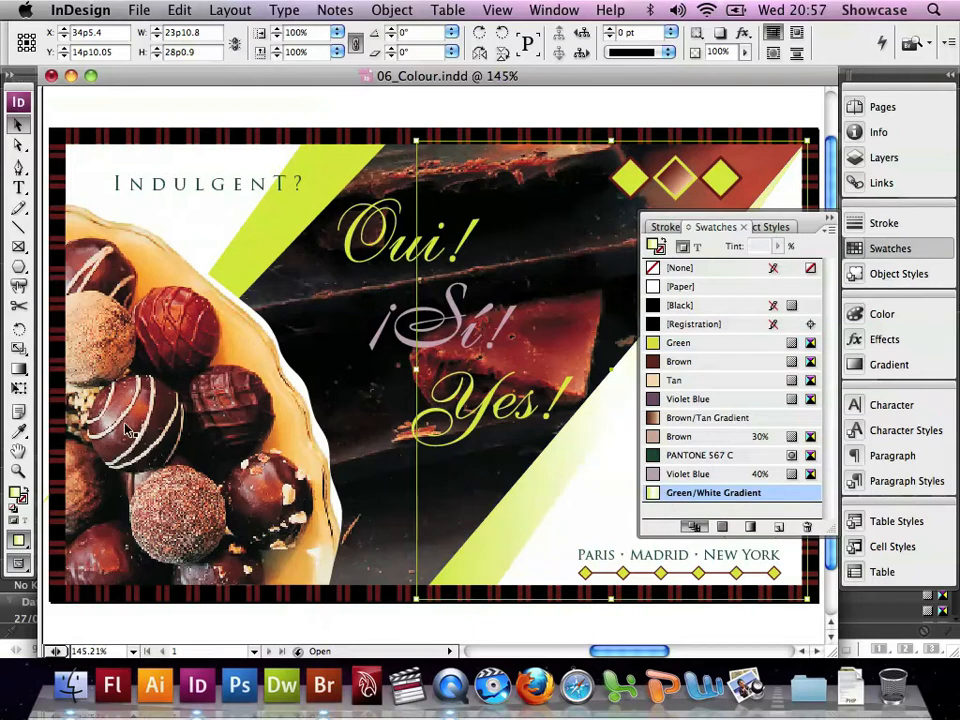
- Redirect the band's gradient with the Gradient tool so it runs diagonally upward along the band, and collapse the swatch list
{"action": "left_click", "coordinate": [20, 369]}
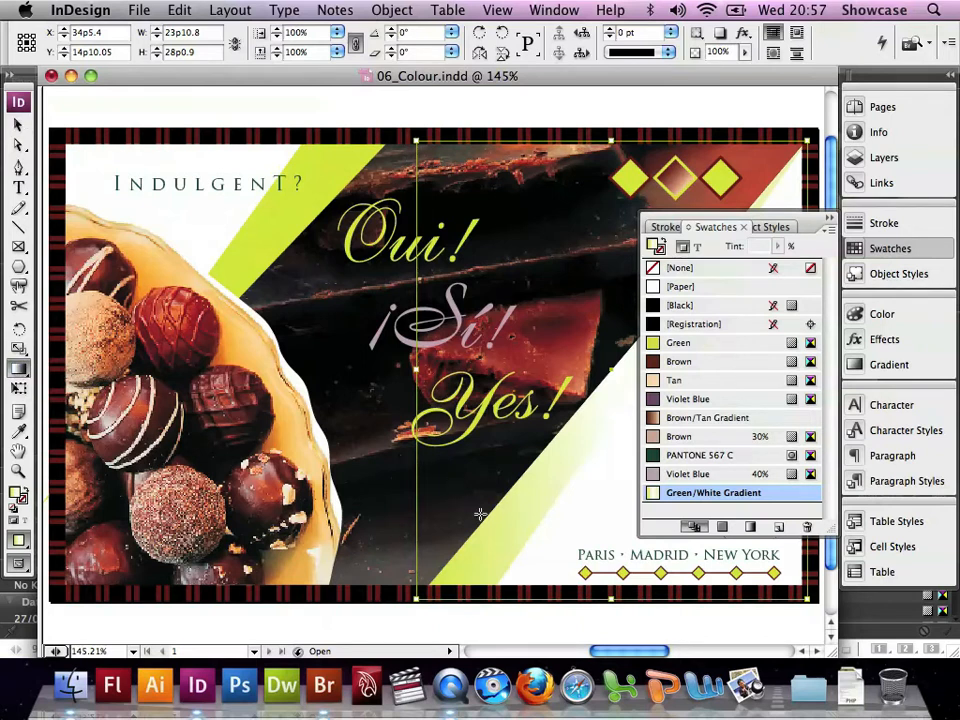
{"action": "left_click_drag", "start_coordinate": [513, 507], "coordinate": [671, 312]}
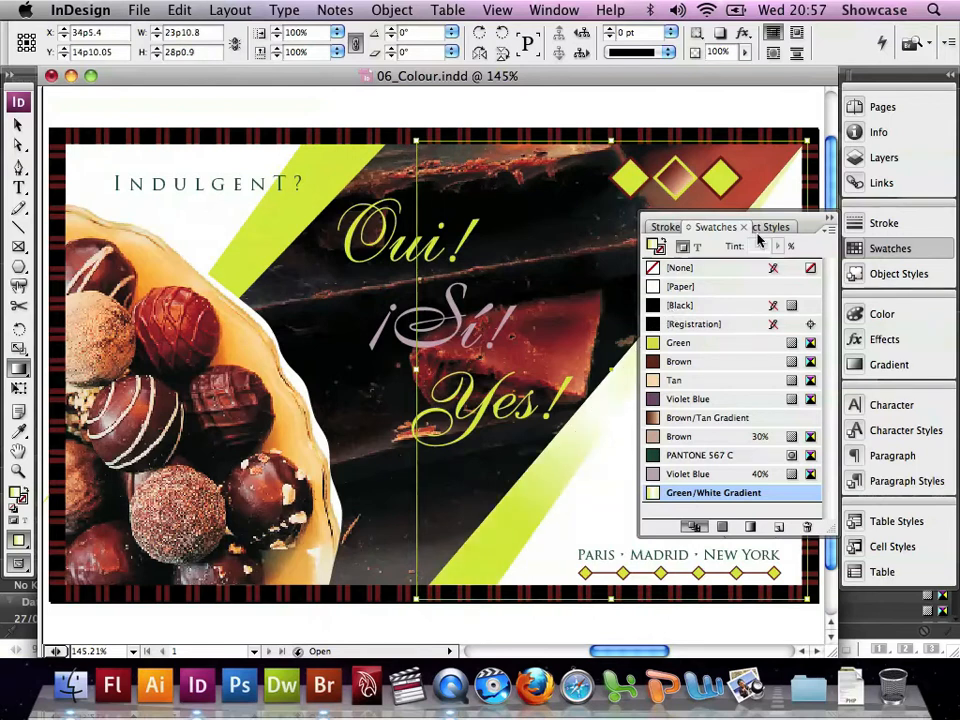
{"action": "left_click", "coordinate": [829, 220]}
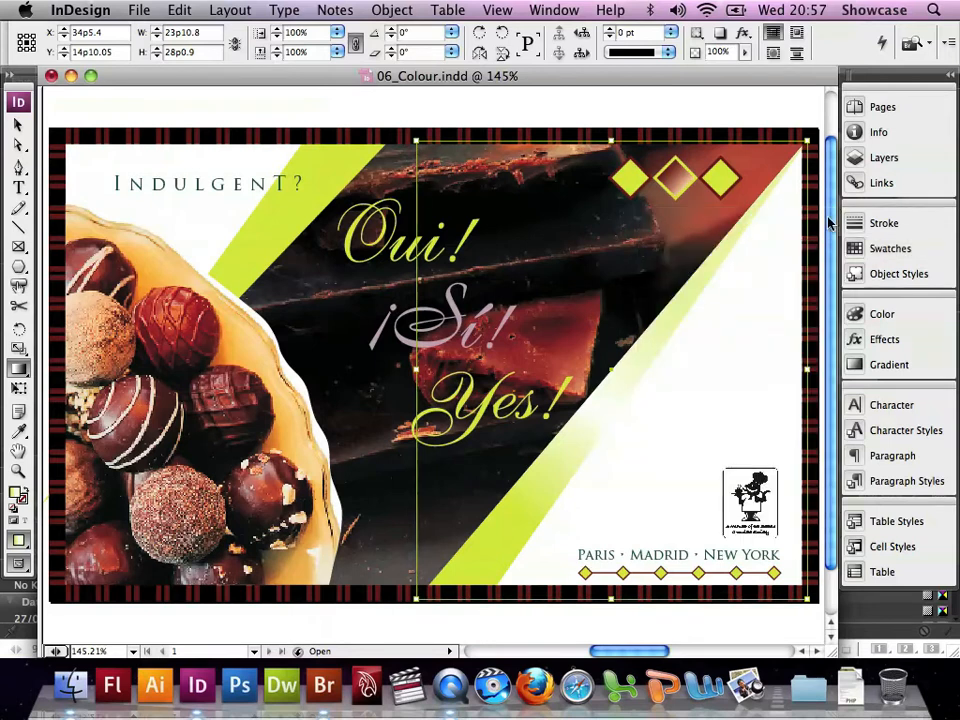
- Deselect everything on the postcard and save the document
{"action": "left_click", "coordinate": [183, 10]}
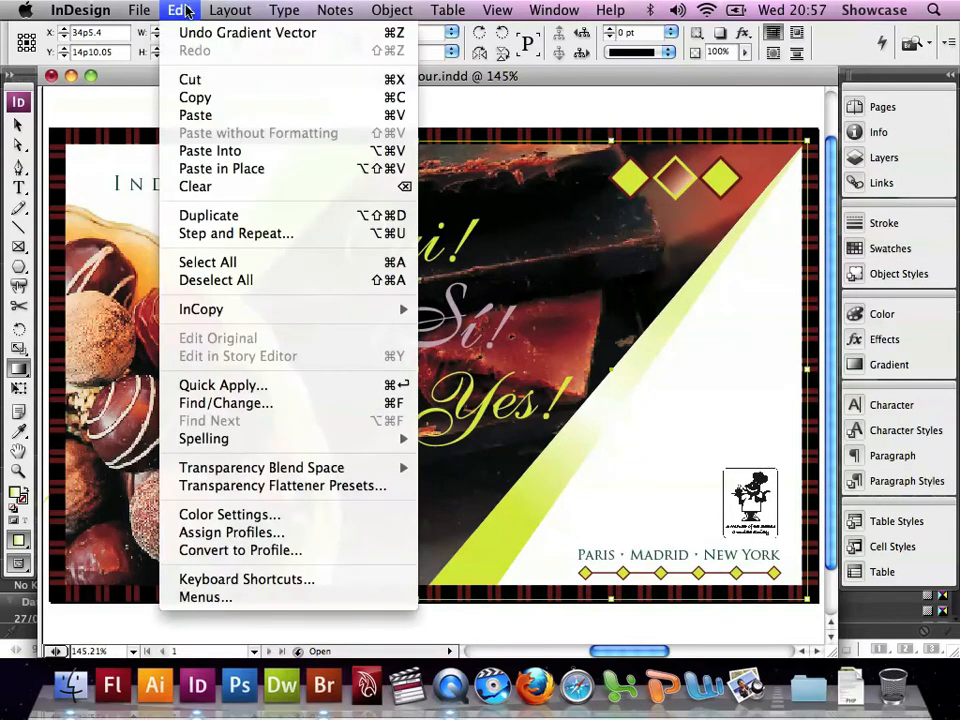
{"action": "left_click", "coordinate": [213, 281]}
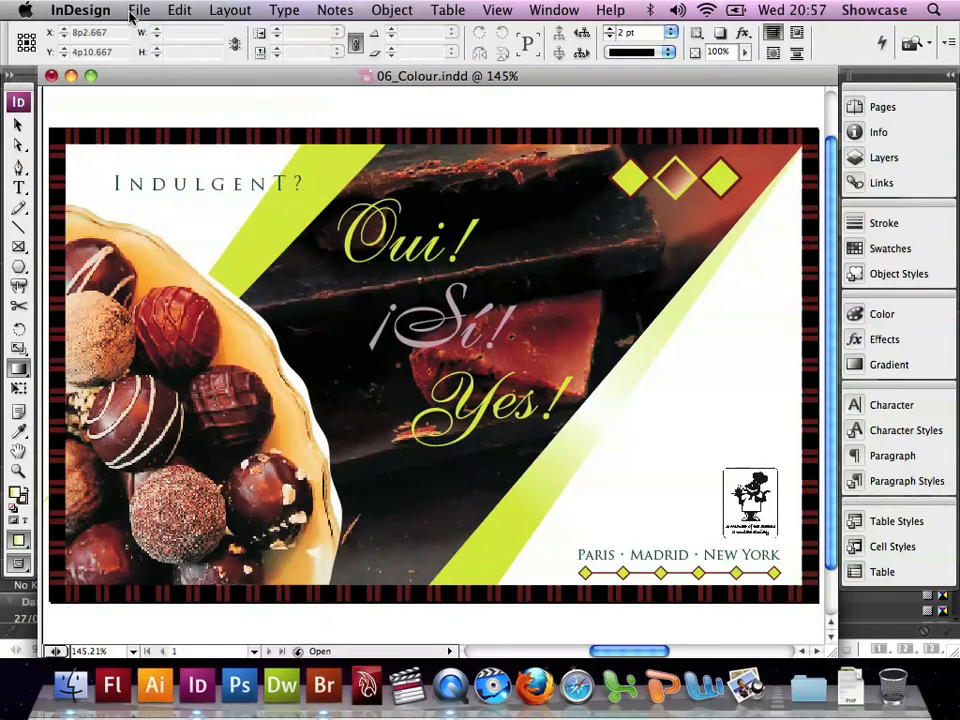
{"action": "left_click", "coordinate": [131, 12]}
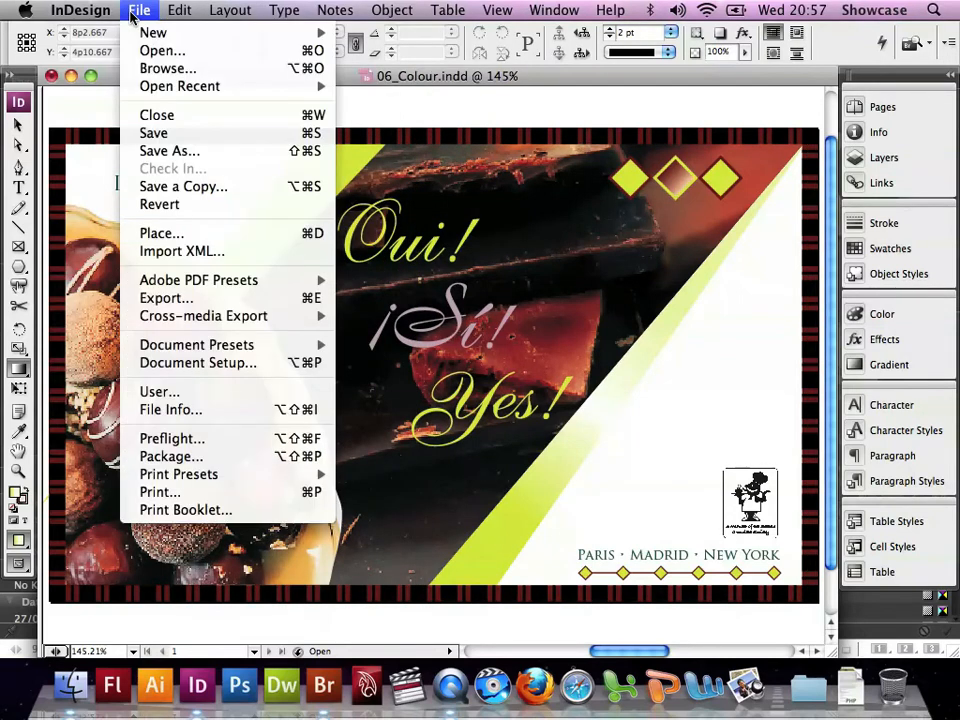
{"action": "left_click", "coordinate": [137, 136]}
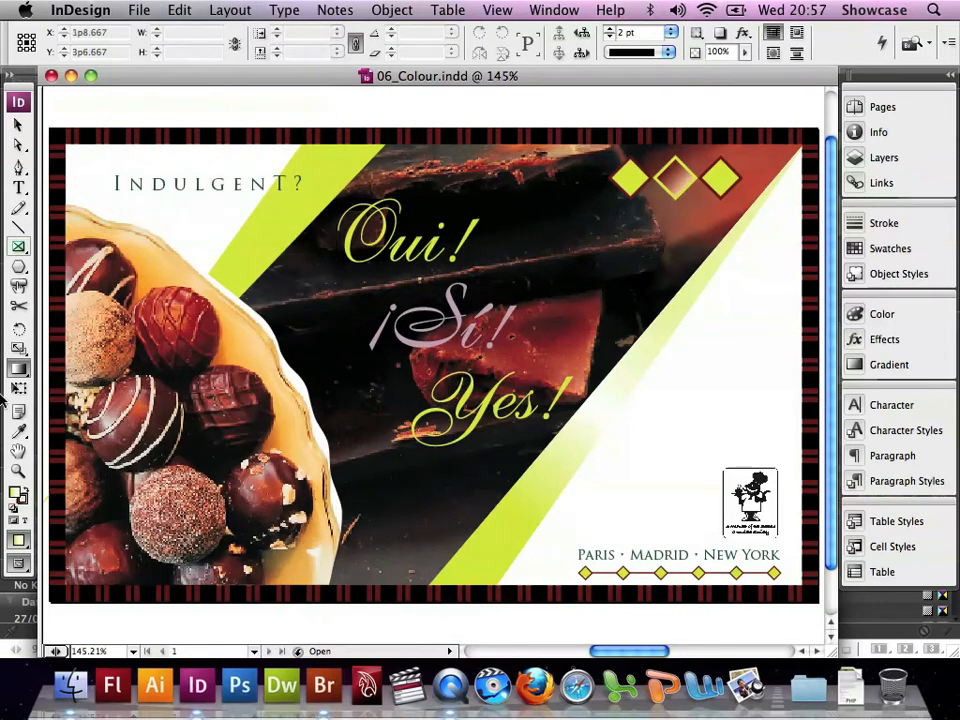
- Select all six small diamonds below "Paris · Madrid · New York" and fill them with the Green/White Gradient swatch
{"action": "left_click", "coordinate": [19, 451]}
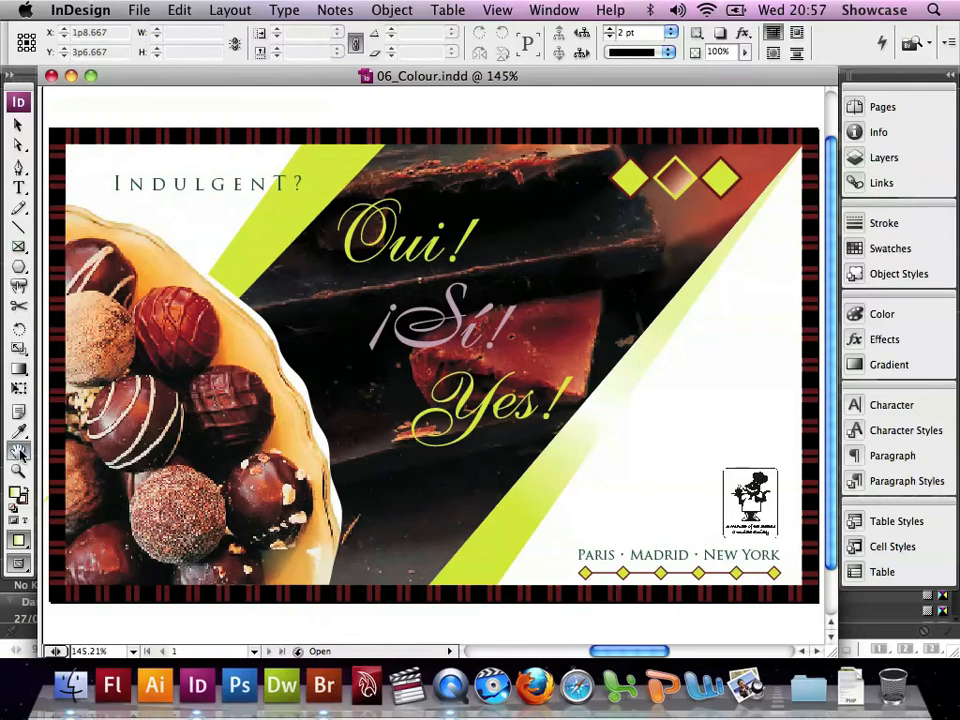
{"action": "left_click", "coordinate": [19, 470]}
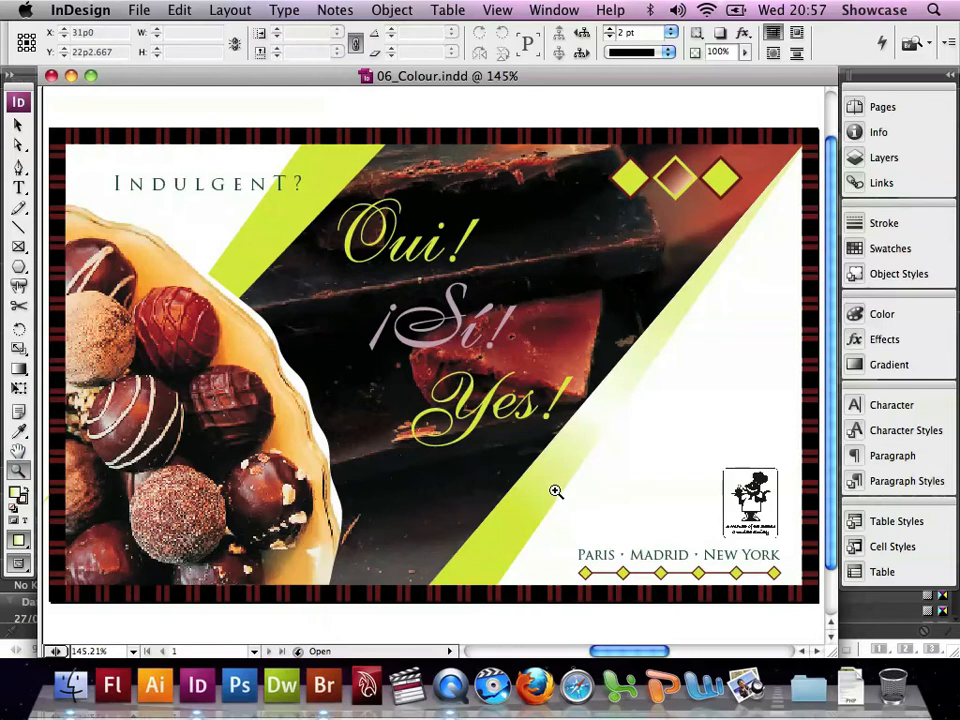
{"action": "left_click_drag", "start_coordinate": [559, 528], "coordinate": [794, 605]}
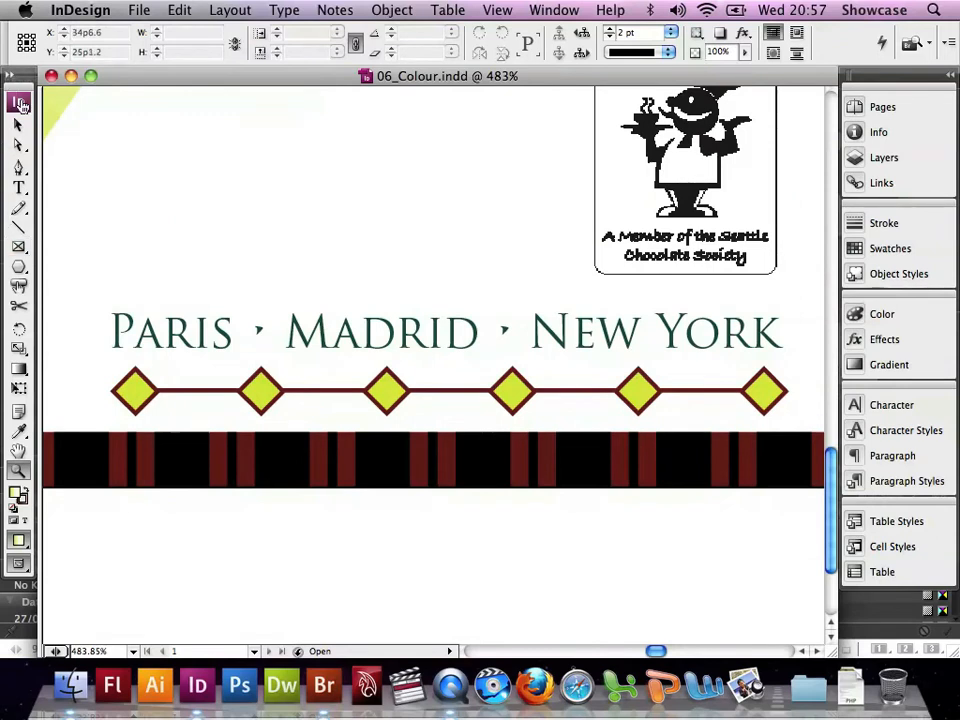
{"action": "left_click", "coordinate": [20, 123]}
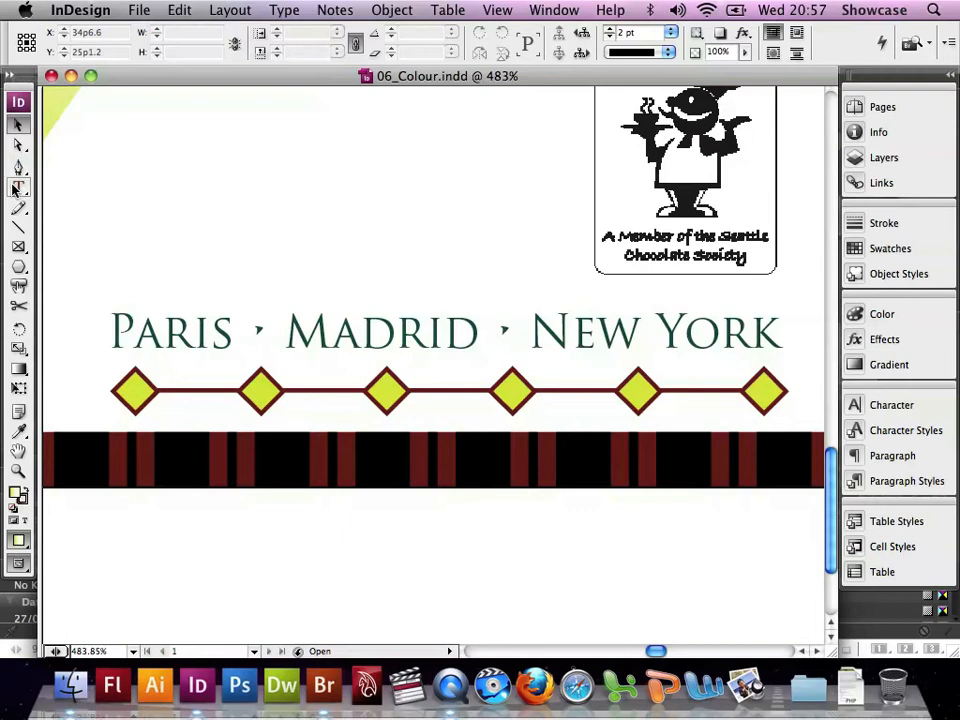
{"action": "left_click", "coordinate": [124, 386]}
{"action": "left_click", "coordinate": [259, 389], "text": "shift"}
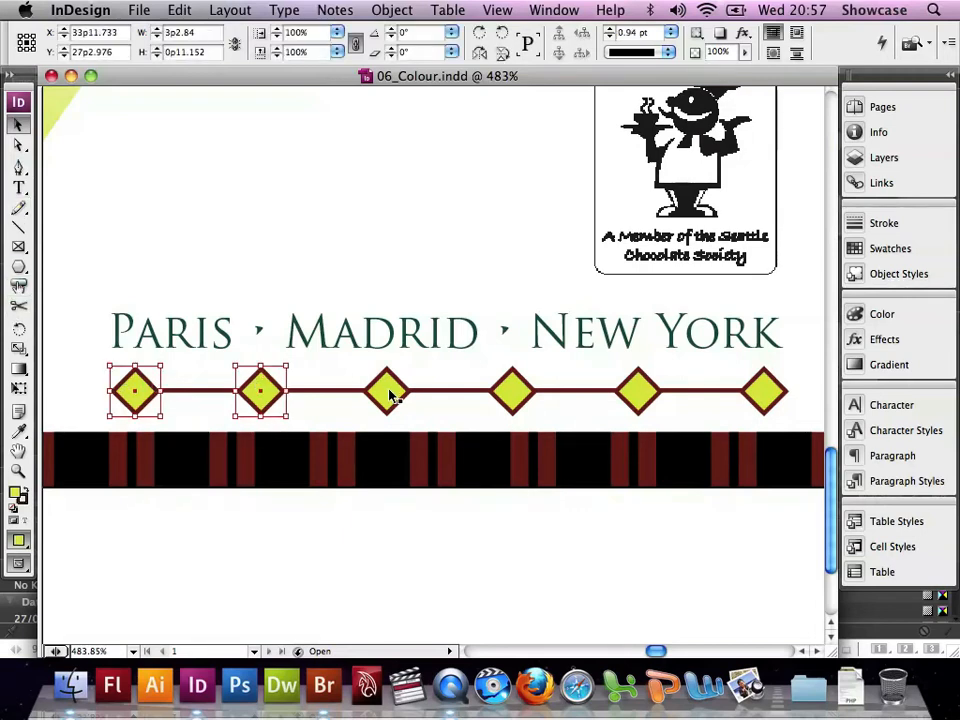
{"action": "left_click", "coordinate": [388, 391], "text": "shift"}
{"action": "left_click", "coordinate": [512, 386], "text": "shift"}
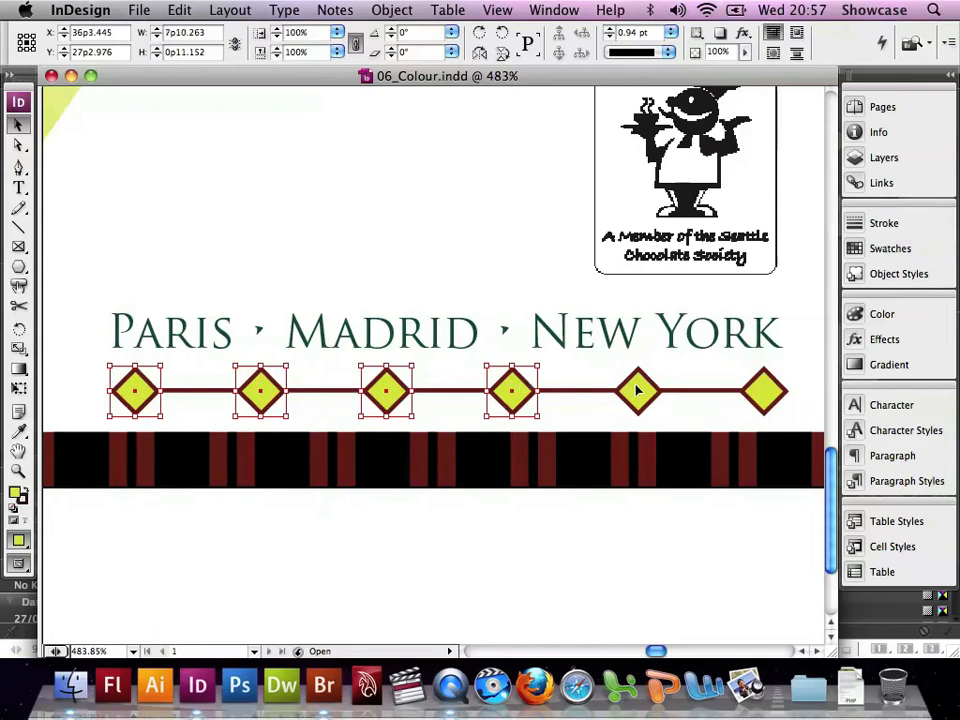
{"action": "left_click", "coordinate": [636, 388], "text": "shift"}
{"action": "left_click", "coordinate": [760, 389], "text": "shift"}
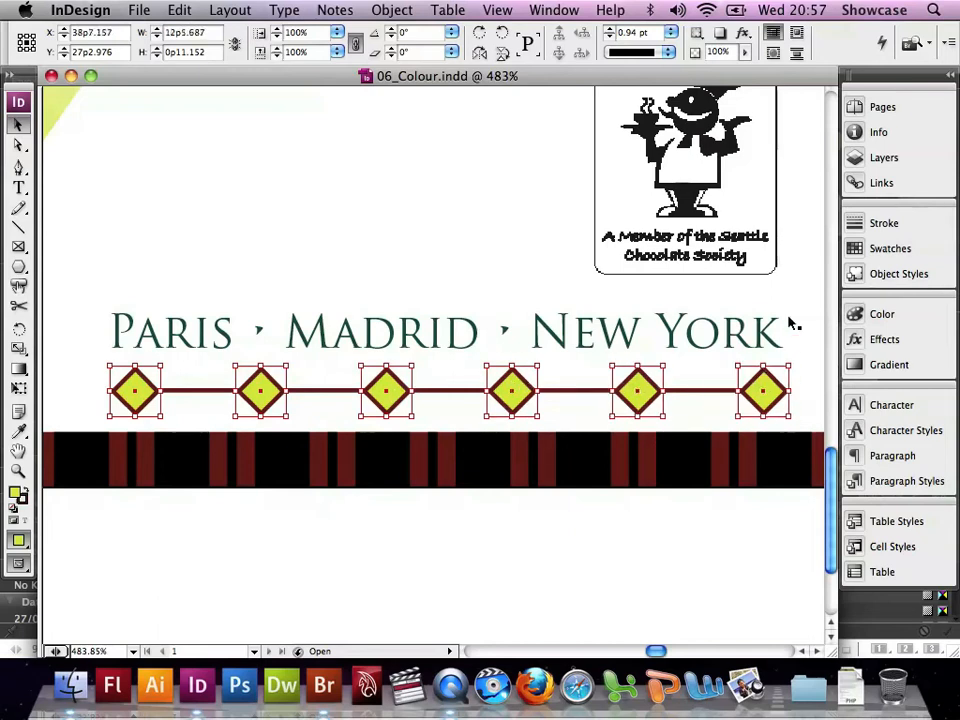
{"action": "left_click", "coordinate": [853, 250]}
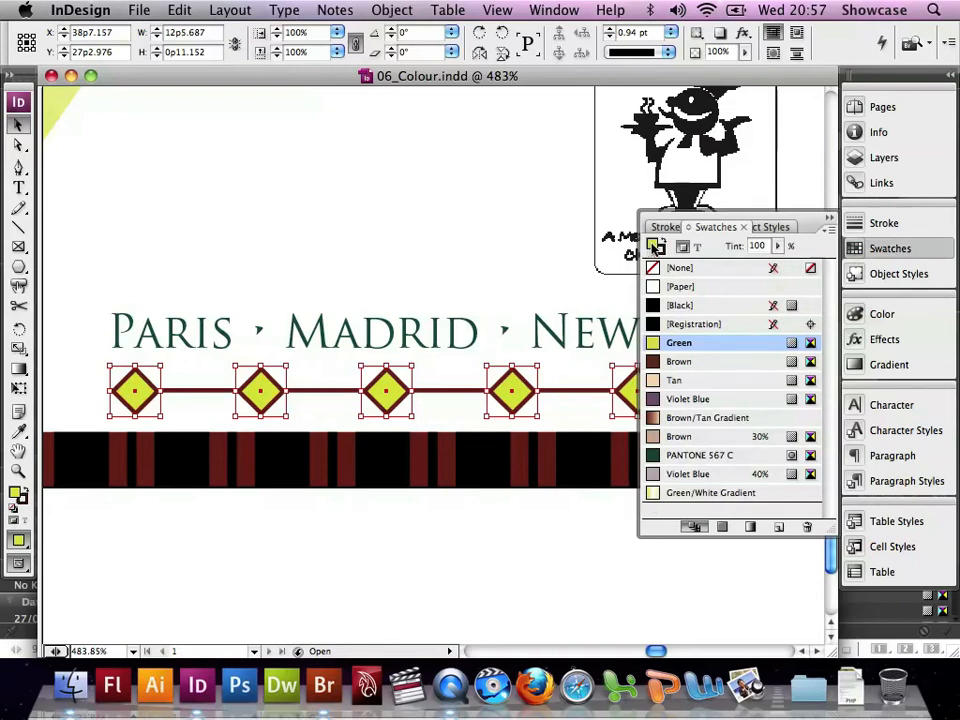
{"action": "left_click", "coordinate": [653, 493]}
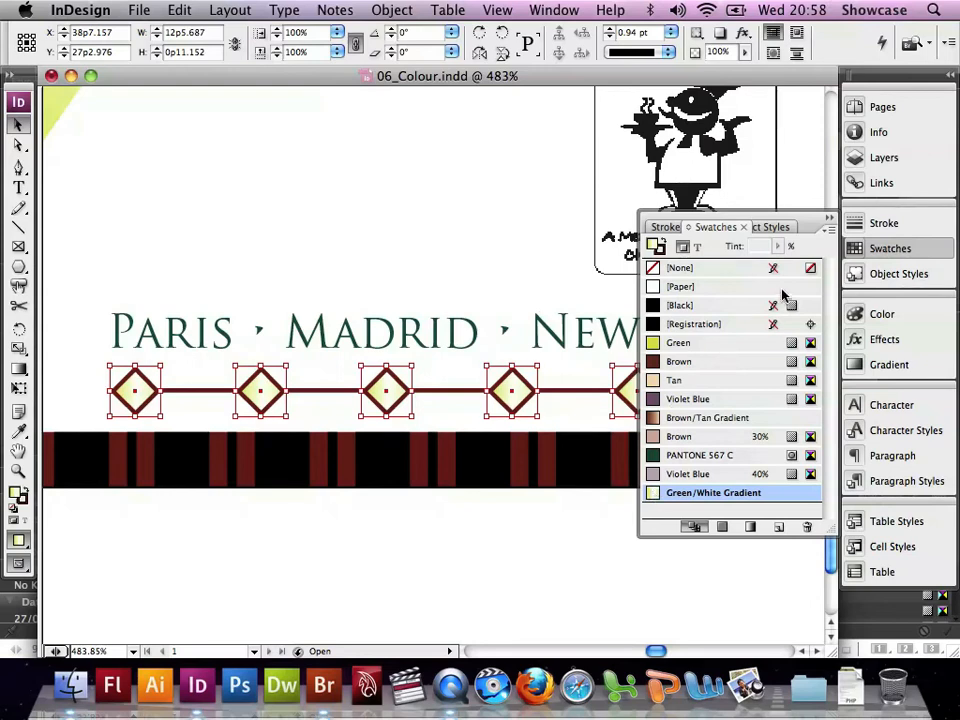
- Collapse the swatch list and spread one continuous gradient horizontally across the six selected diamonds with the Gradient tool, from the second diamond towards the fifth
{"action": "left_click", "coordinate": [827, 219]}
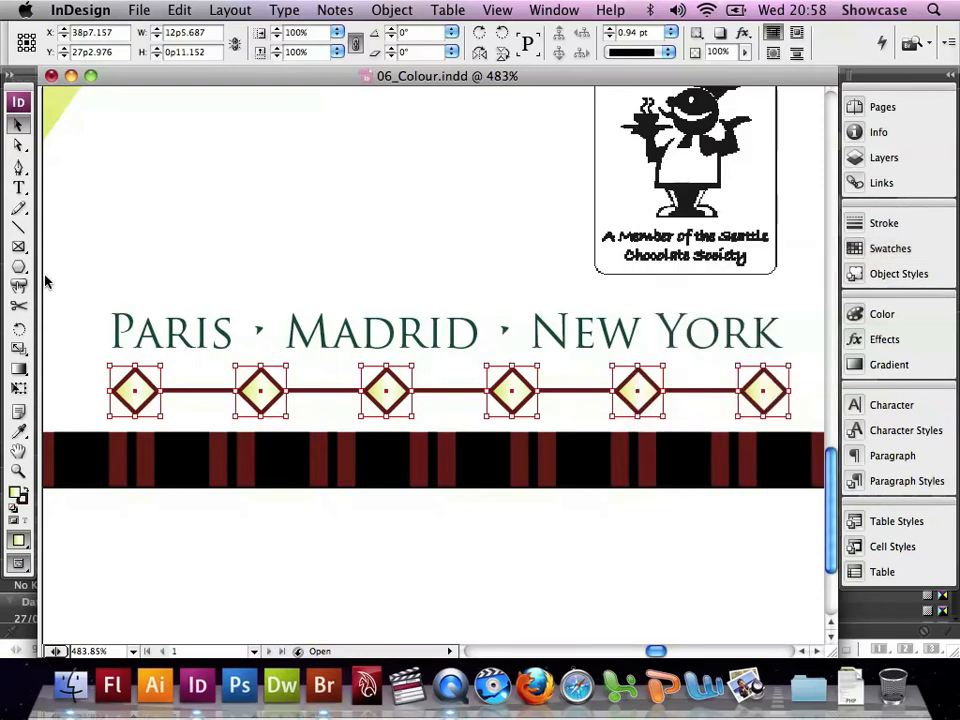
{"action": "left_click", "coordinate": [19, 370]}
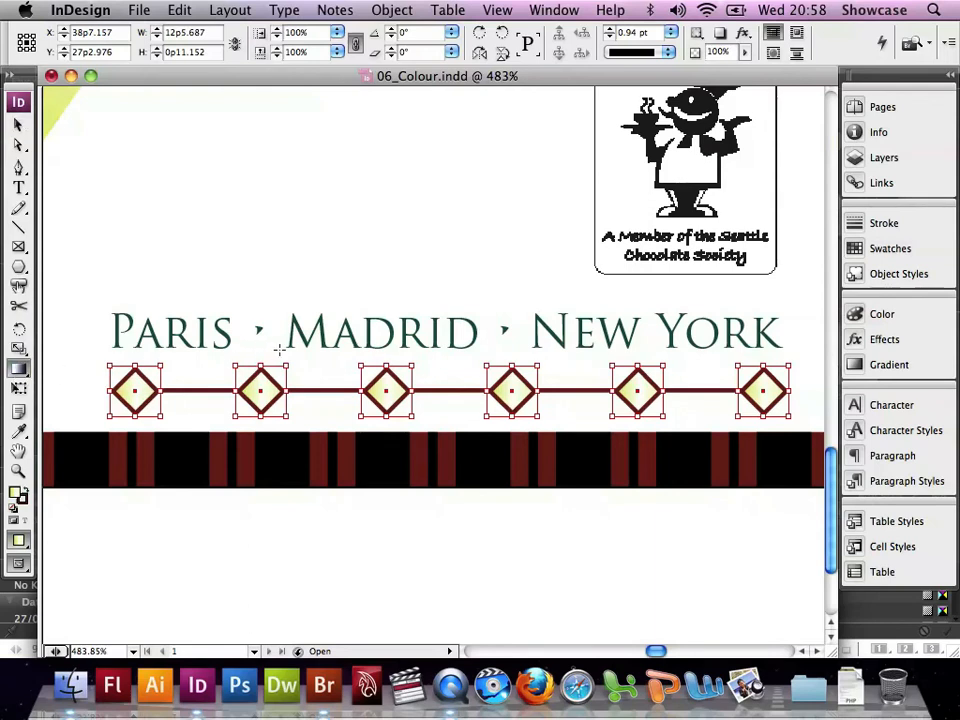
{"action": "left_click_drag", "start_coordinate": [291, 356], "coordinate": [598, 360]}
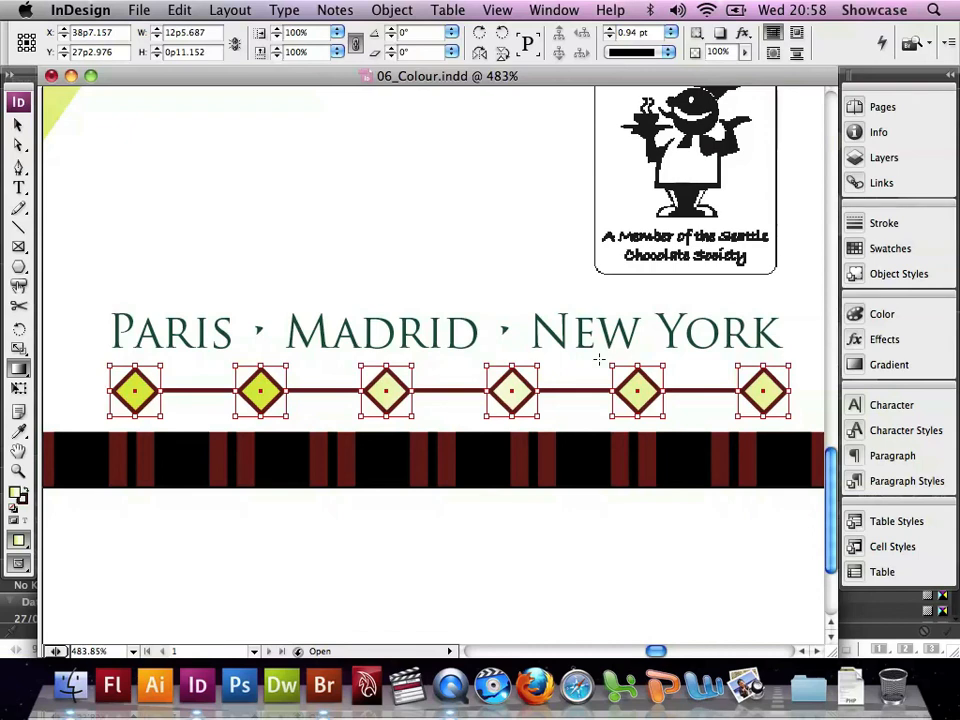
- Deselect the six diamonds and save the document, then fit the whole spread in the window
{"action": "left_click", "coordinate": [180, 10]}
{"action": "left_click", "coordinate": [238, 280]}
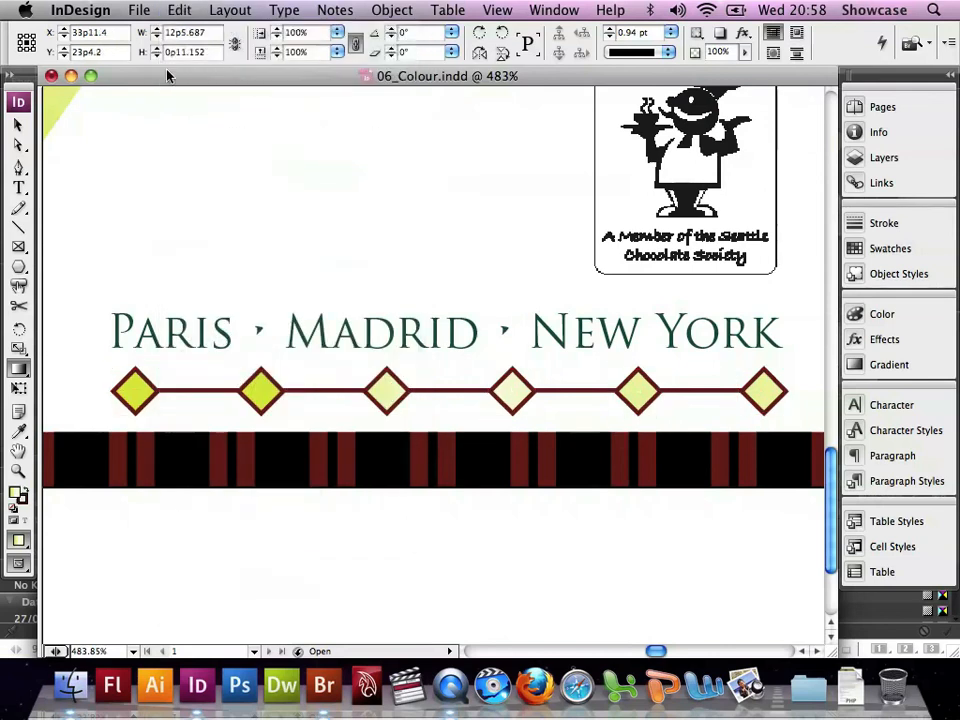
{"action": "left_click", "coordinate": [140, 10]}
{"action": "left_click", "coordinate": [158, 135]}
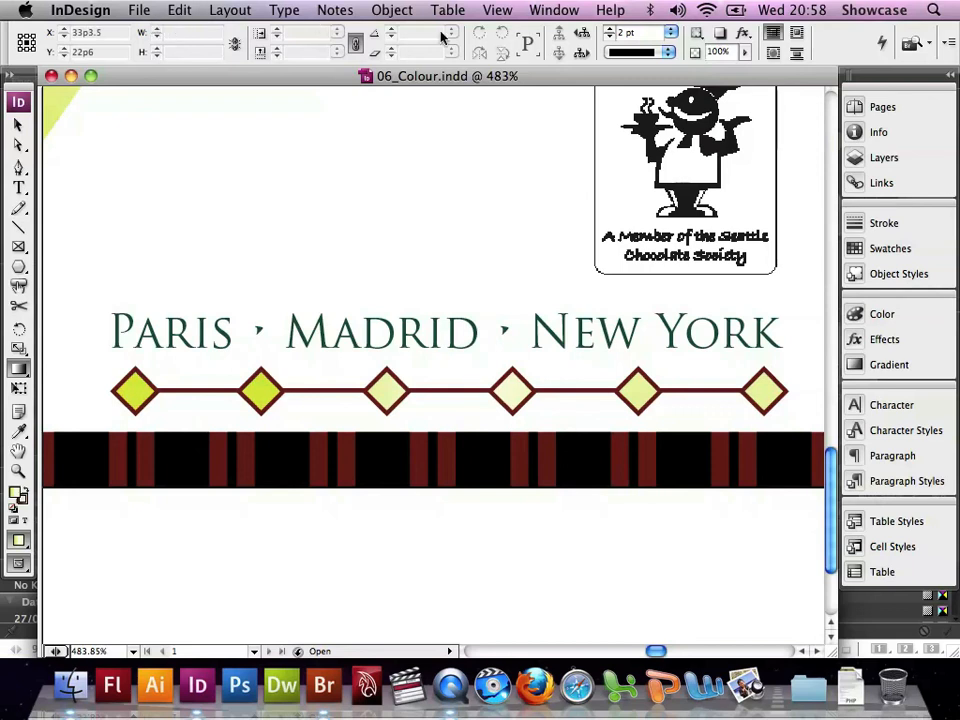
{"action": "left_click", "coordinate": [494, 11]}
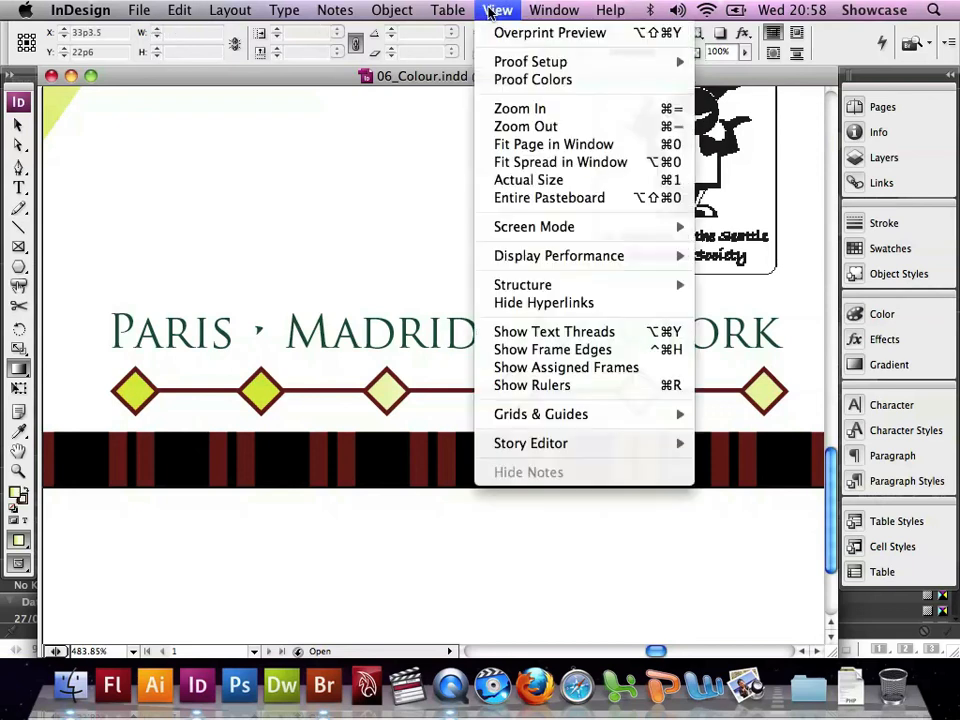
{"action": "left_click", "coordinate": [512, 163]}
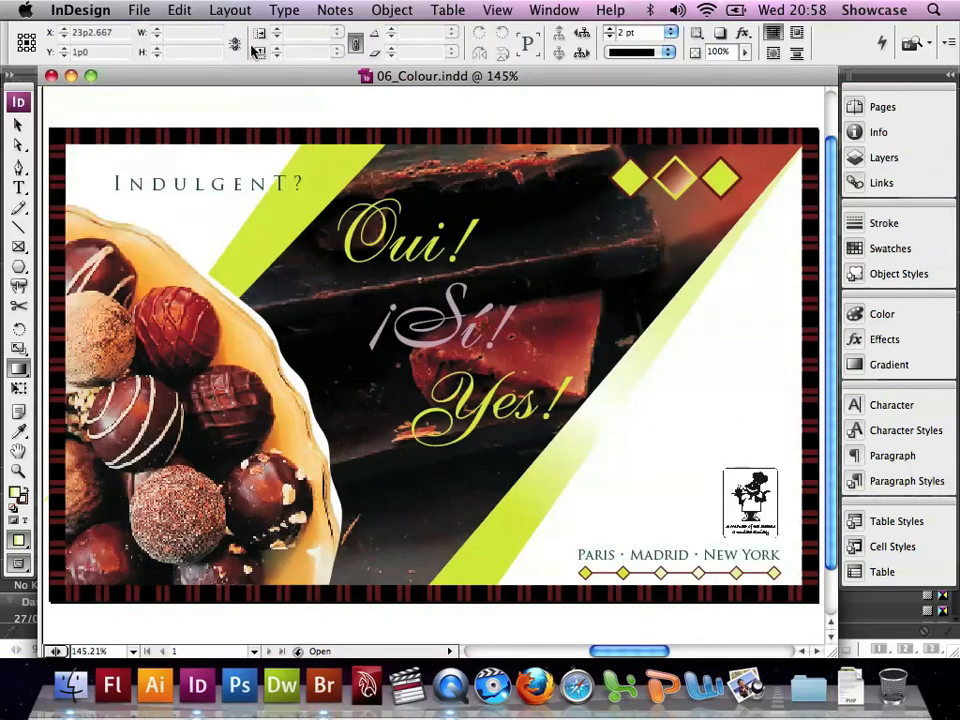